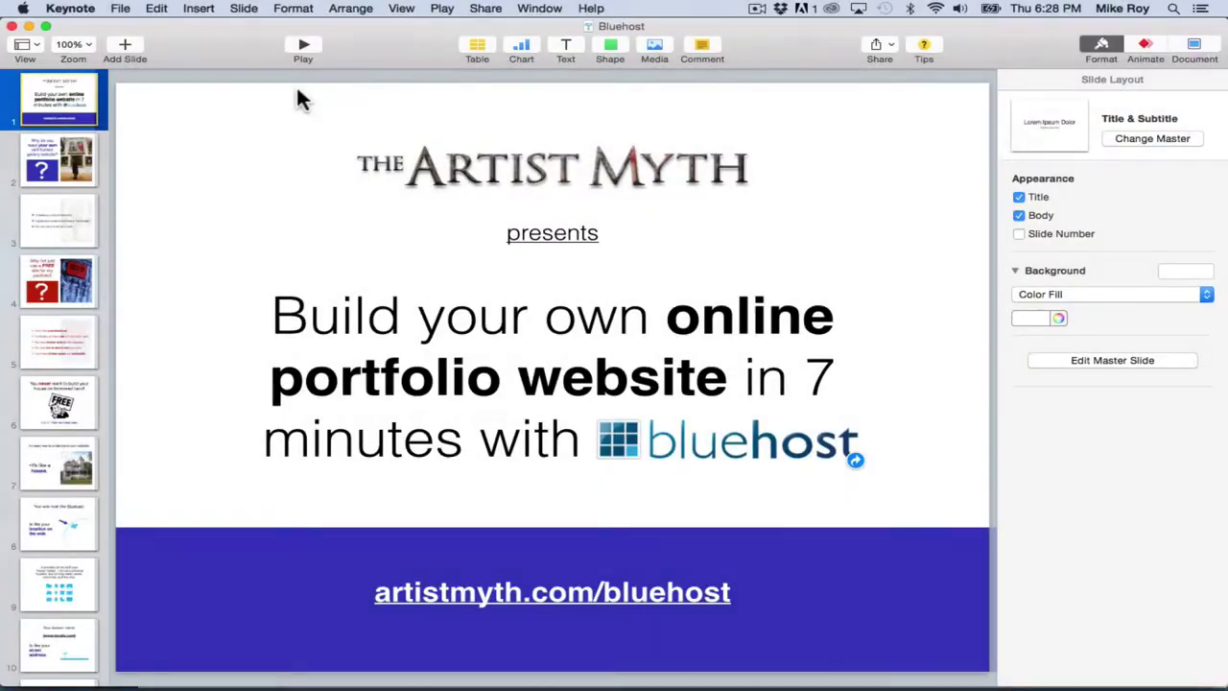
Set the Timer's minutes back to 07 and start the 7-minute countdown.
{"action": "key", "text": "super+Tab"}
{"action": "key", "text": "super+Tab"}
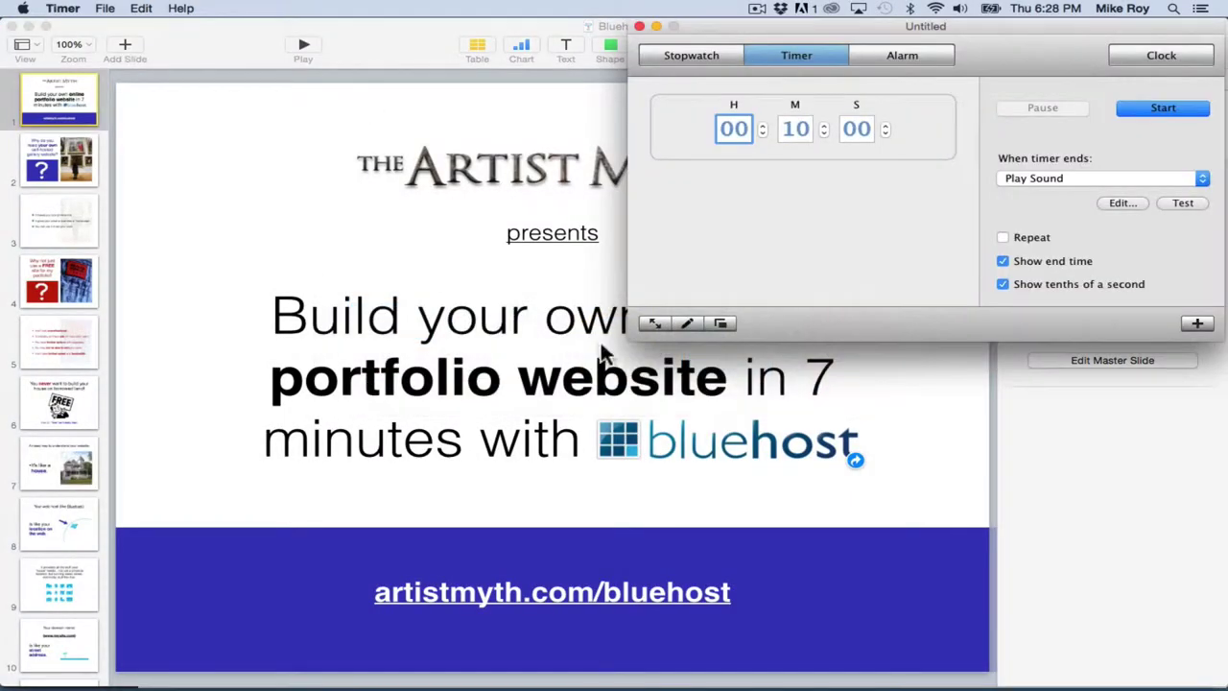
{"action": "mouse_move", "coordinate": [1005, 26]}
{"action": "left_mouse_down"}
{"action": "mouse_move", "coordinate": [1017, 25]}
{"action": "mouse_move", "coordinate": [1008, 22]}
{"action": "left_mouse_up"}
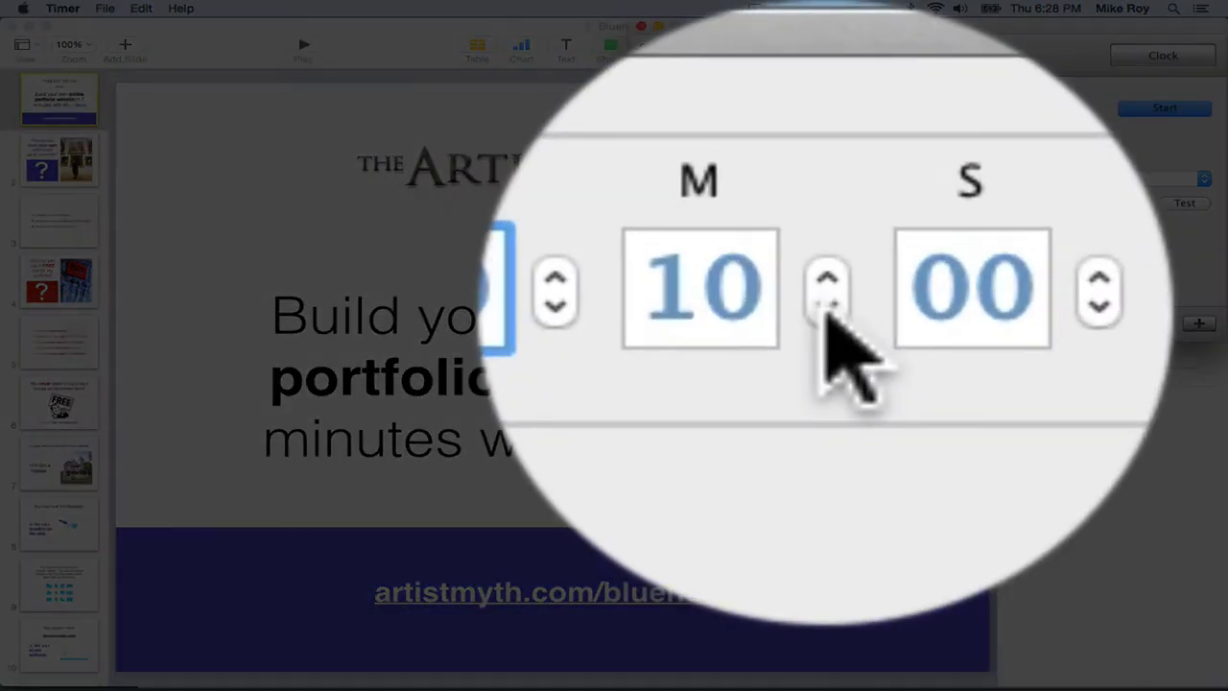
{"action": "left_click", "coordinate": [826, 305]}
{"action": "left_click", "coordinate": [826, 305]}
{"action": "left_click", "coordinate": [827, 305]}
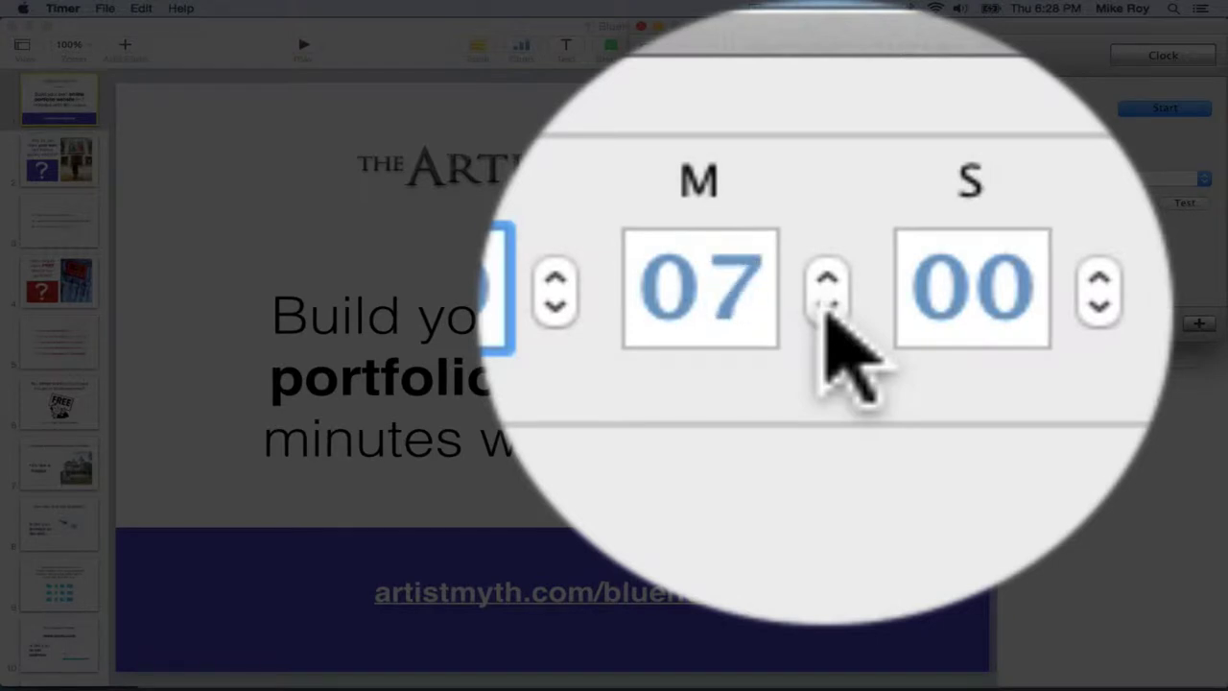
{"action": "left_click", "coordinate": [826, 305]}
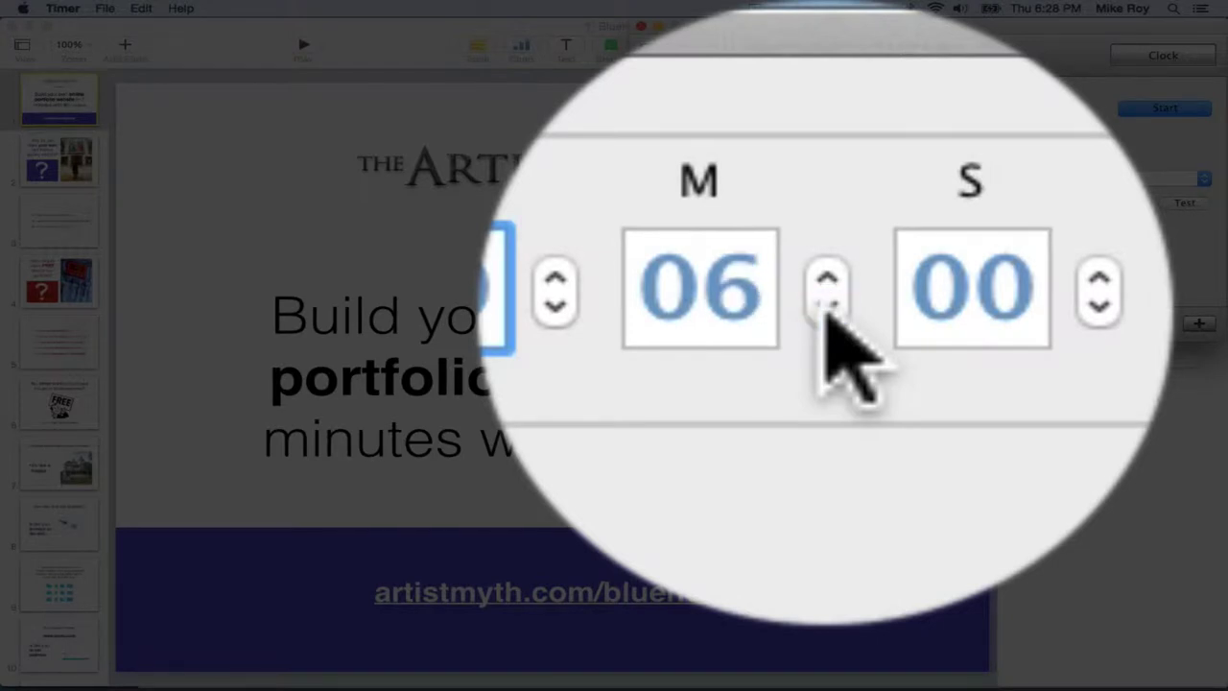
{"action": "left_click", "coordinate": [826, 284]}
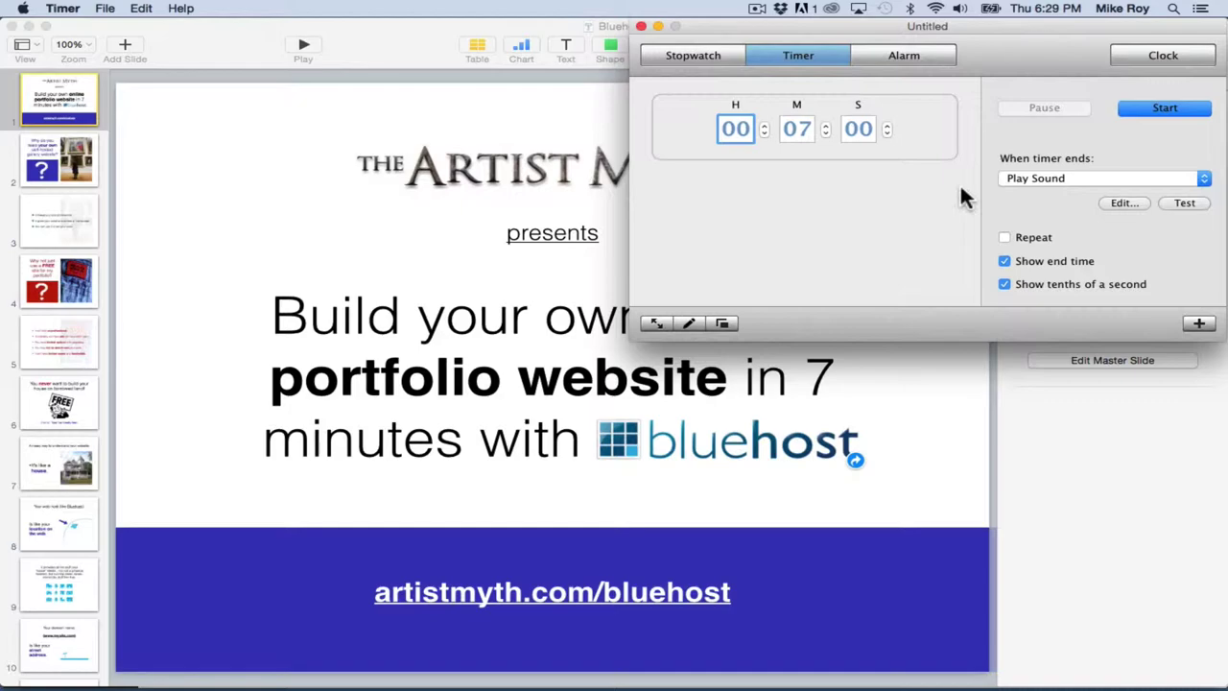
{"action": "left_click", "coordinate": [1170, 108]}
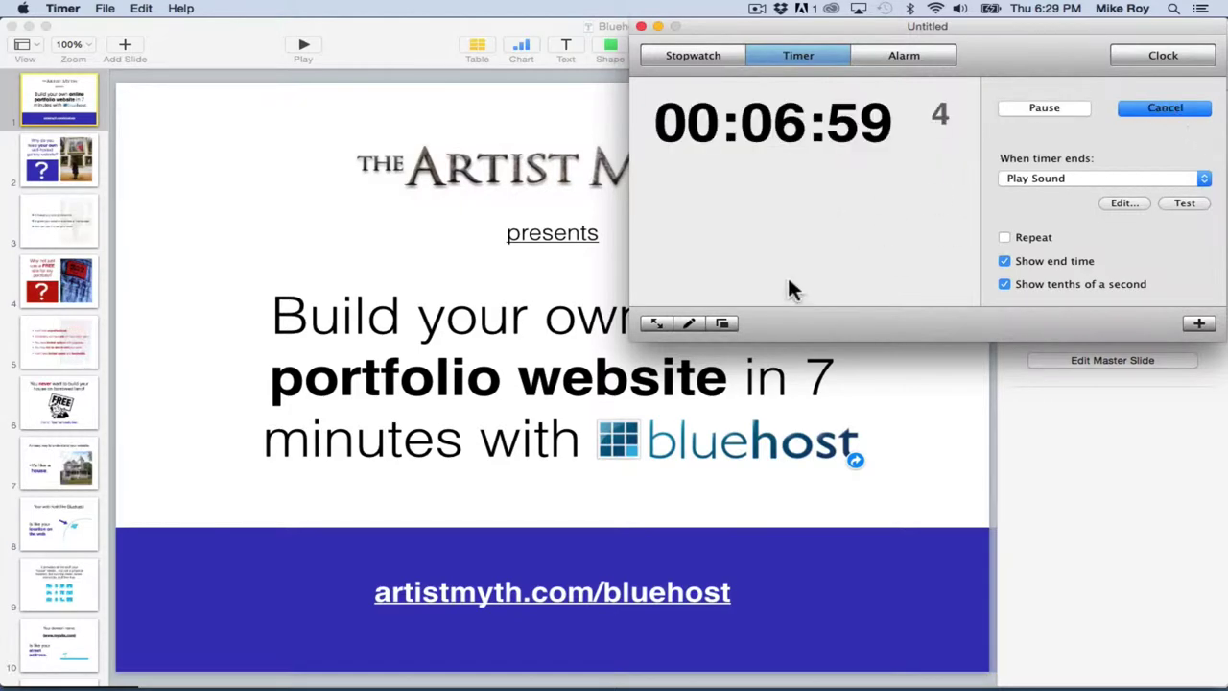
{"action": "key", "text": "super+Tab"}
Load the artistmyth.com/bluehost/ link from the Build A Portfolio Website tab.
{"action": "left_click", "coordinate": [840, 346]}
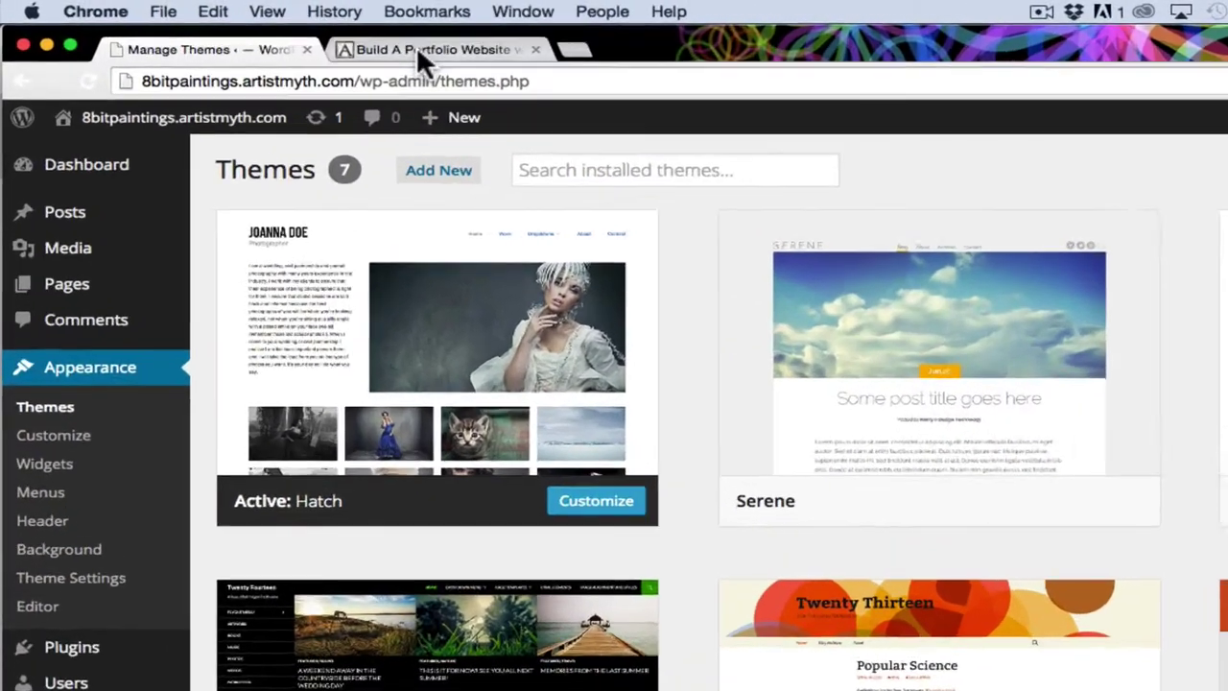
{"action": "left_click", "coordinate": [413, 30]}
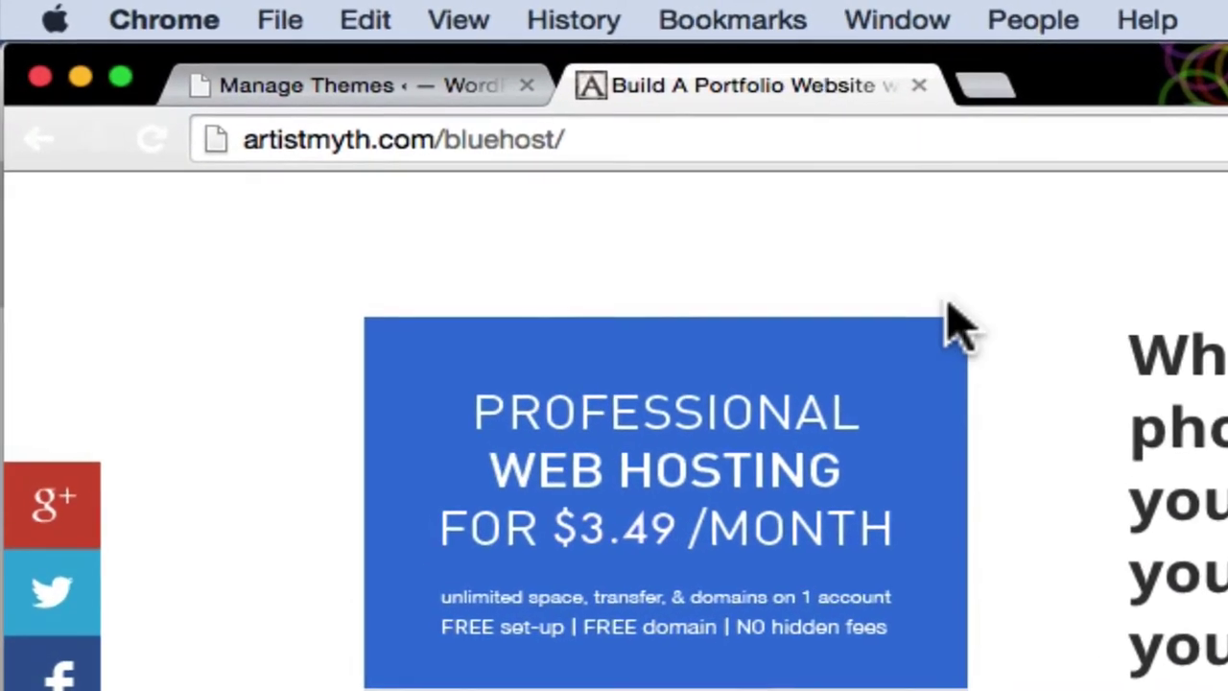
{"action": "left_click", "coordinate": [374, 128]}
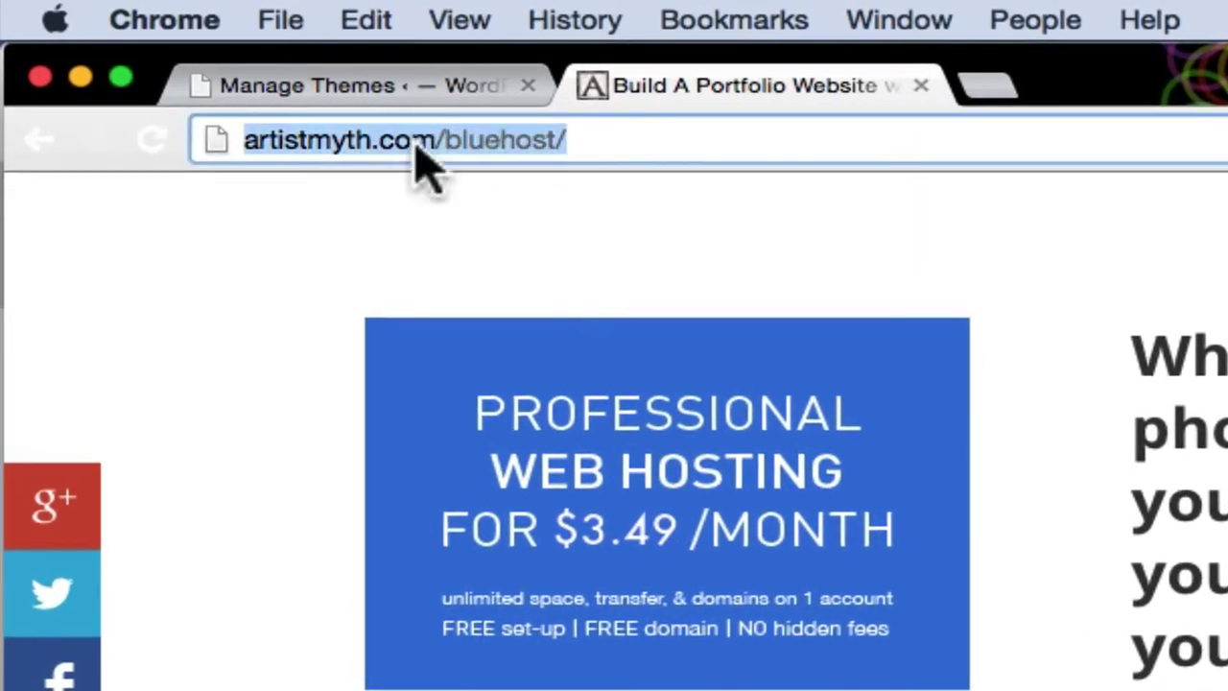
{"action": "left_click", "coordinate": [645, 139]}
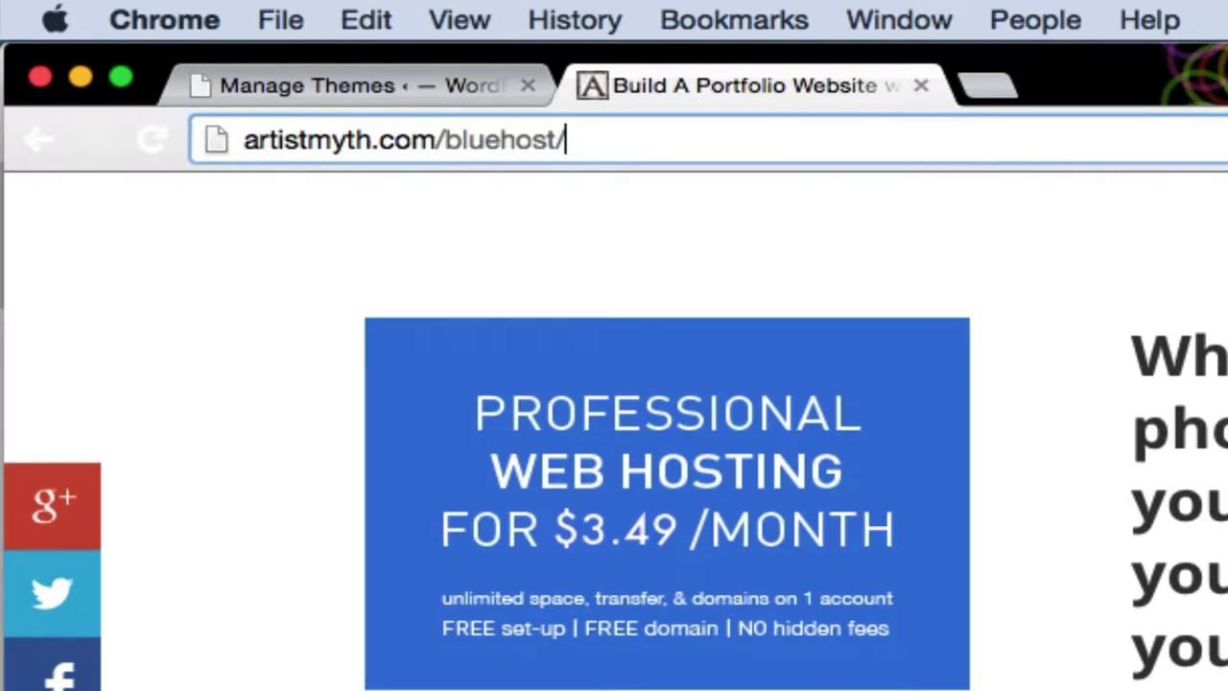
{"action": "key", "text": "Return"}
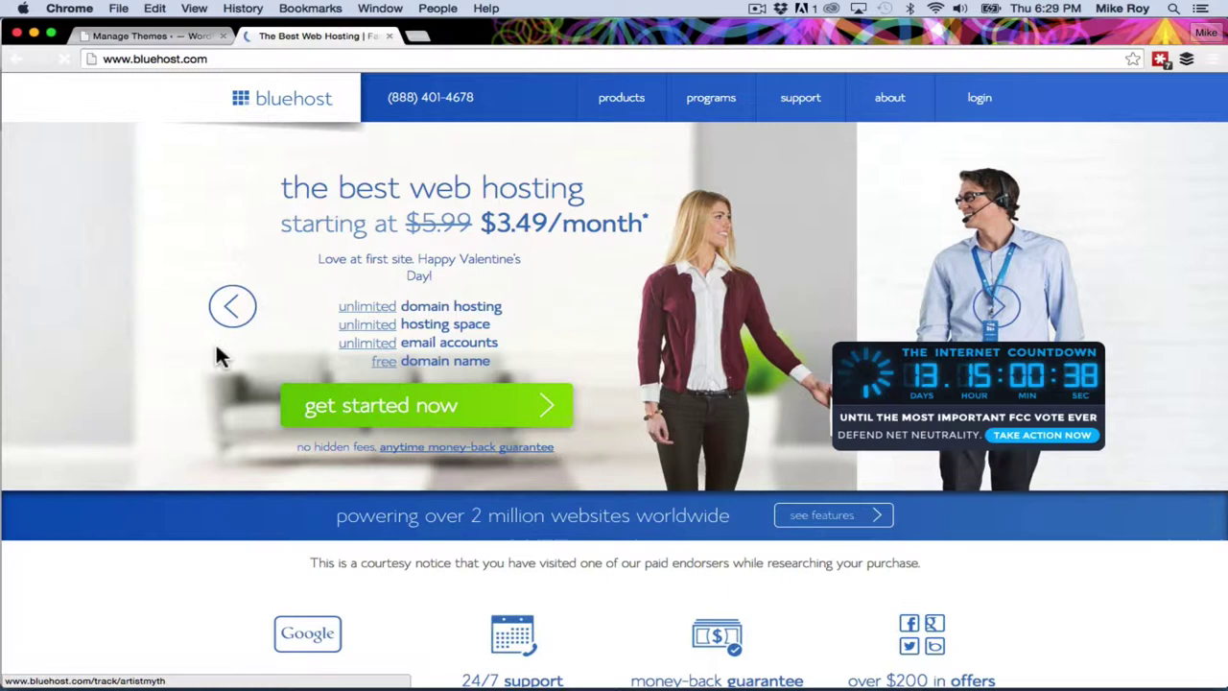
Start the Bluehost sign-up and select the starter hosting plan.
{"action": "left_click", "coordinate": [445, 411]}
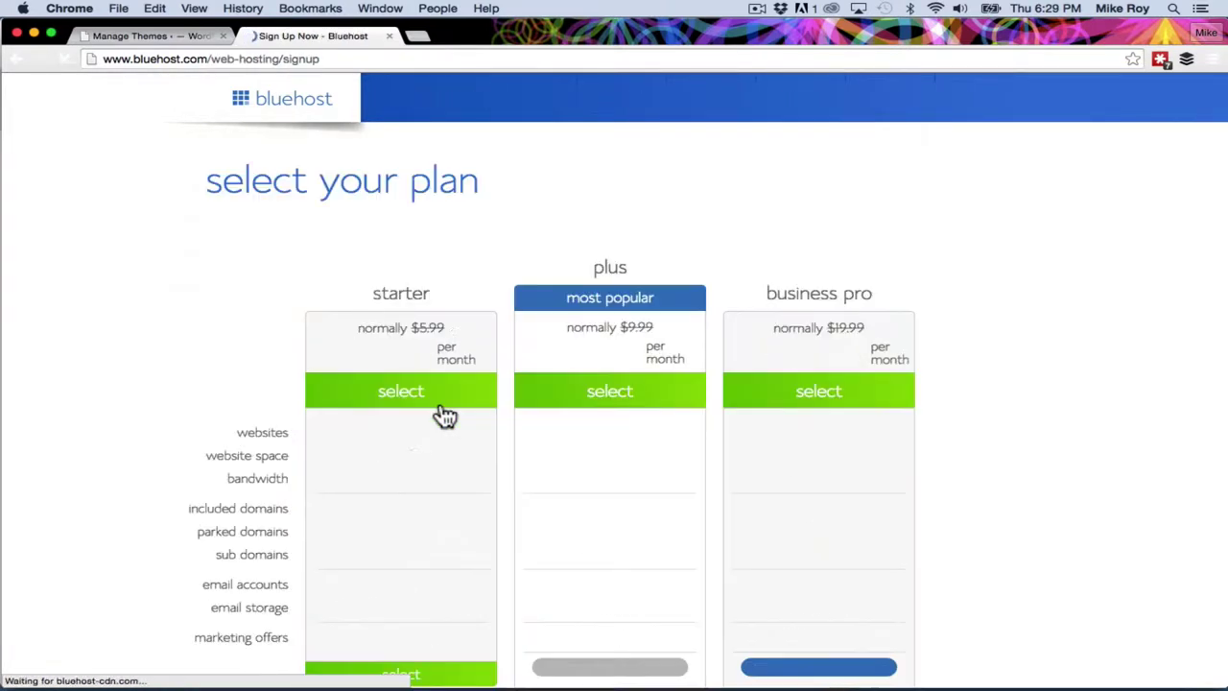
{"action": "scroll", "coordinate": [445, 414], "scroll_direction": "down", "scroll_amount": 3}
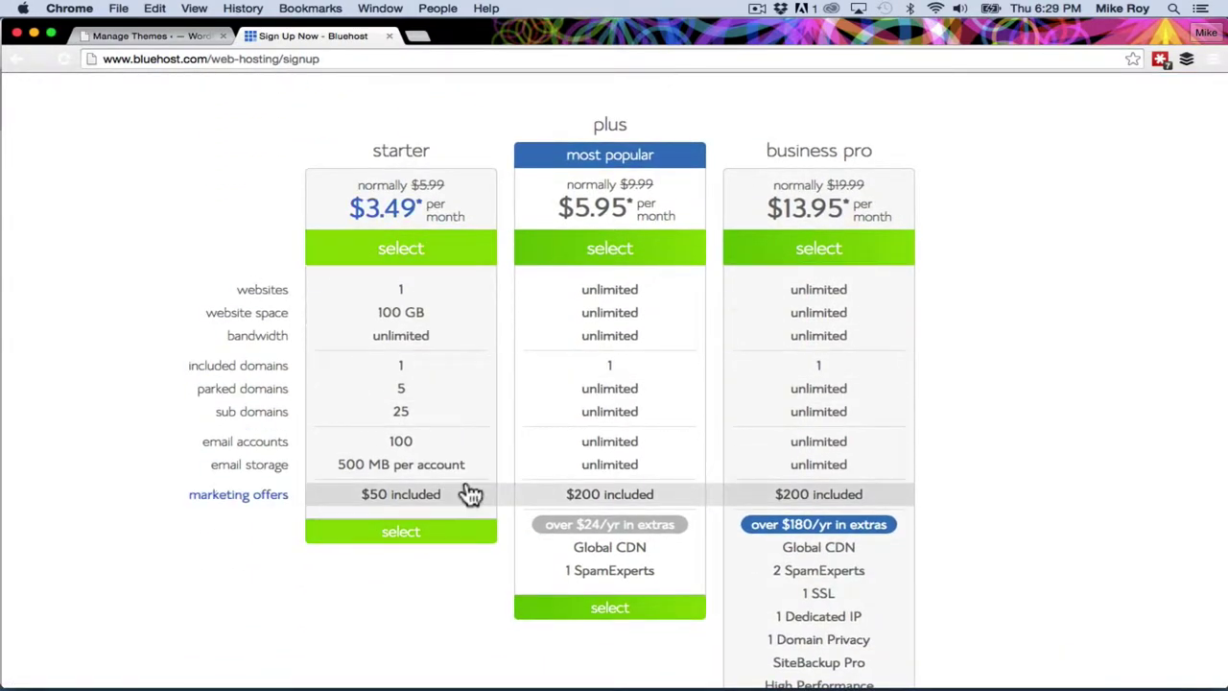
{"action": "left_click", "coordinate": [422, 545]}
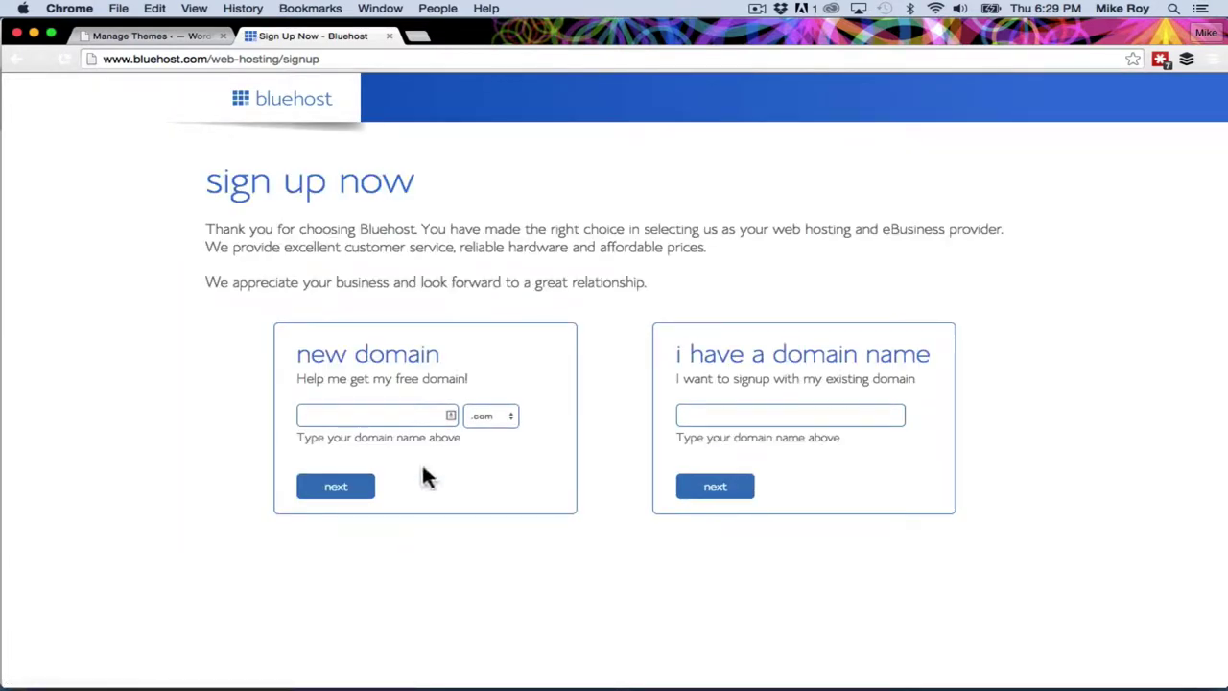
Request the new domain 8bitpaintings with the .com ending.
{"action": "left_click", "coordinate": [378, 415]}
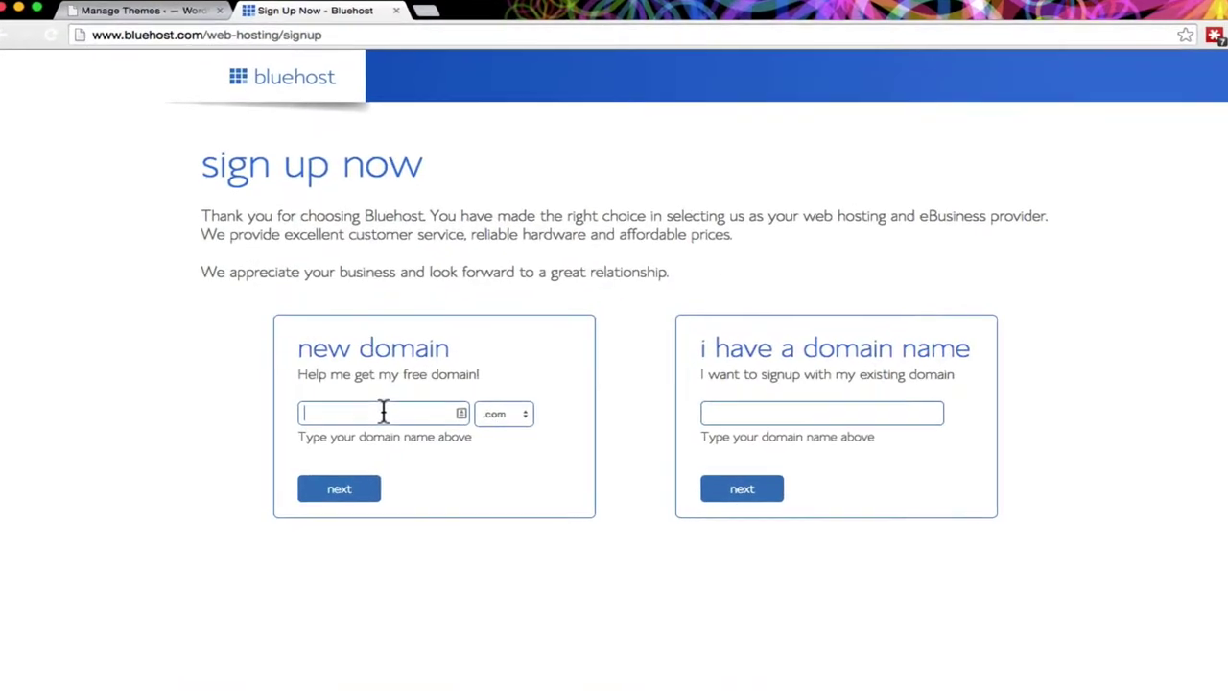
{"action": "type", "text": "8"}
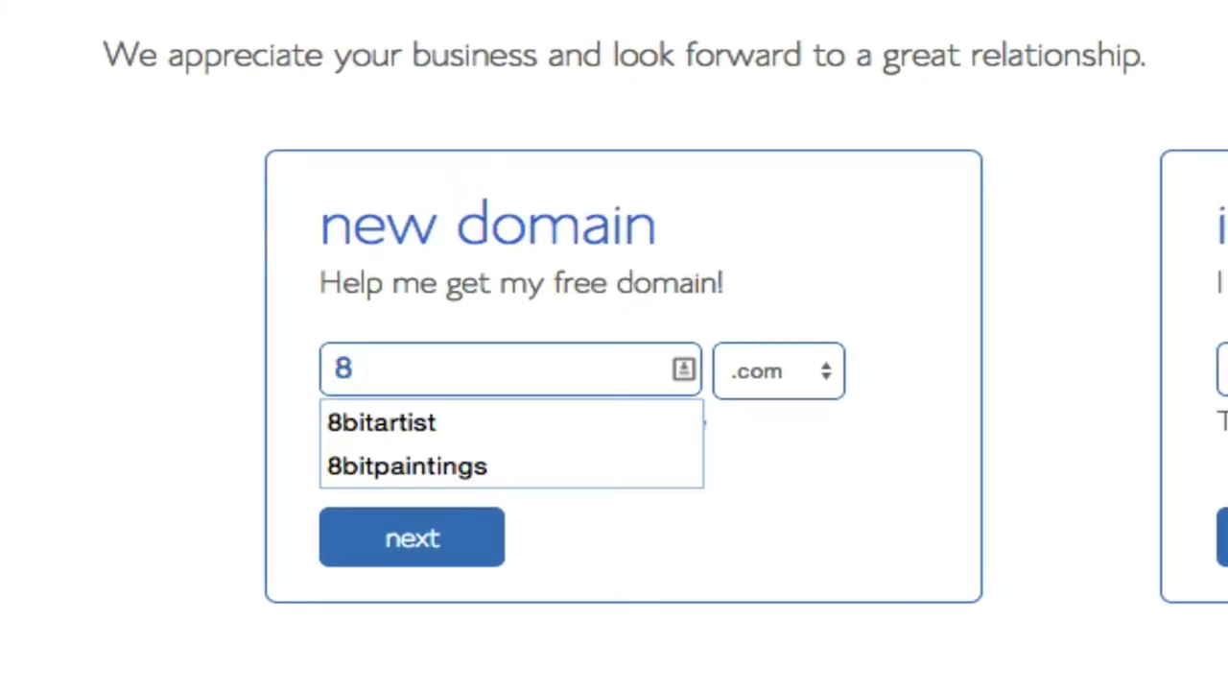
{"action": "type", "text": "bit"}
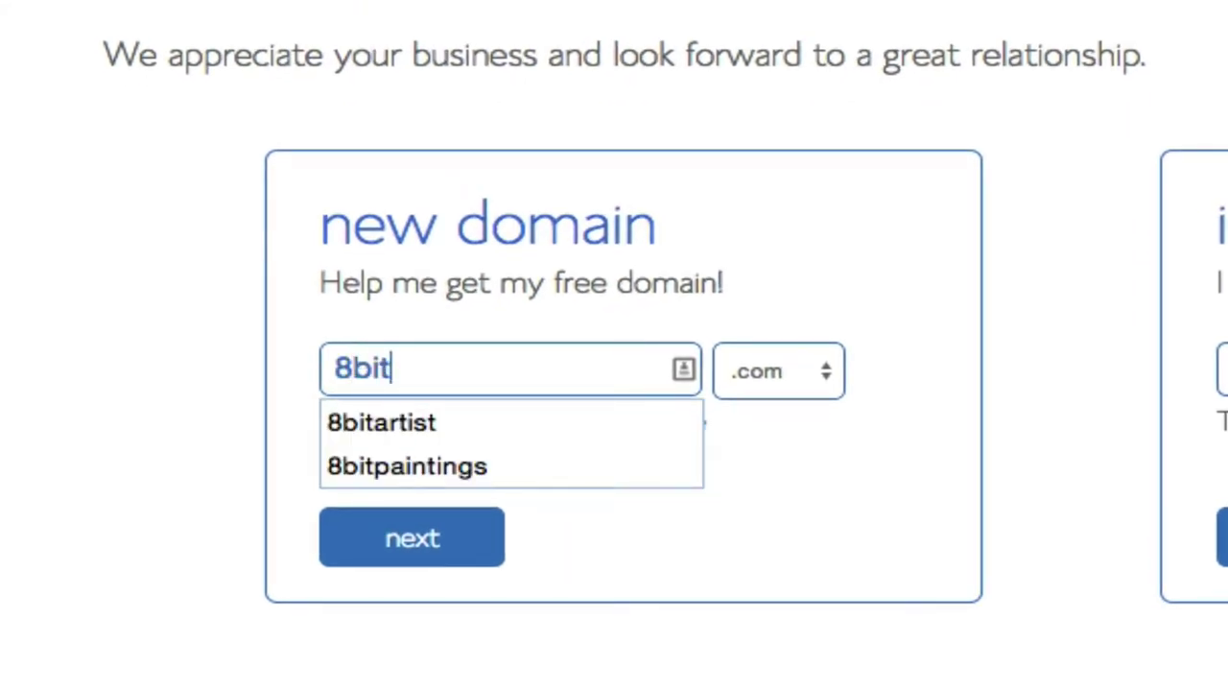
{"action": "left_click", "coordinate": [492, 467]}
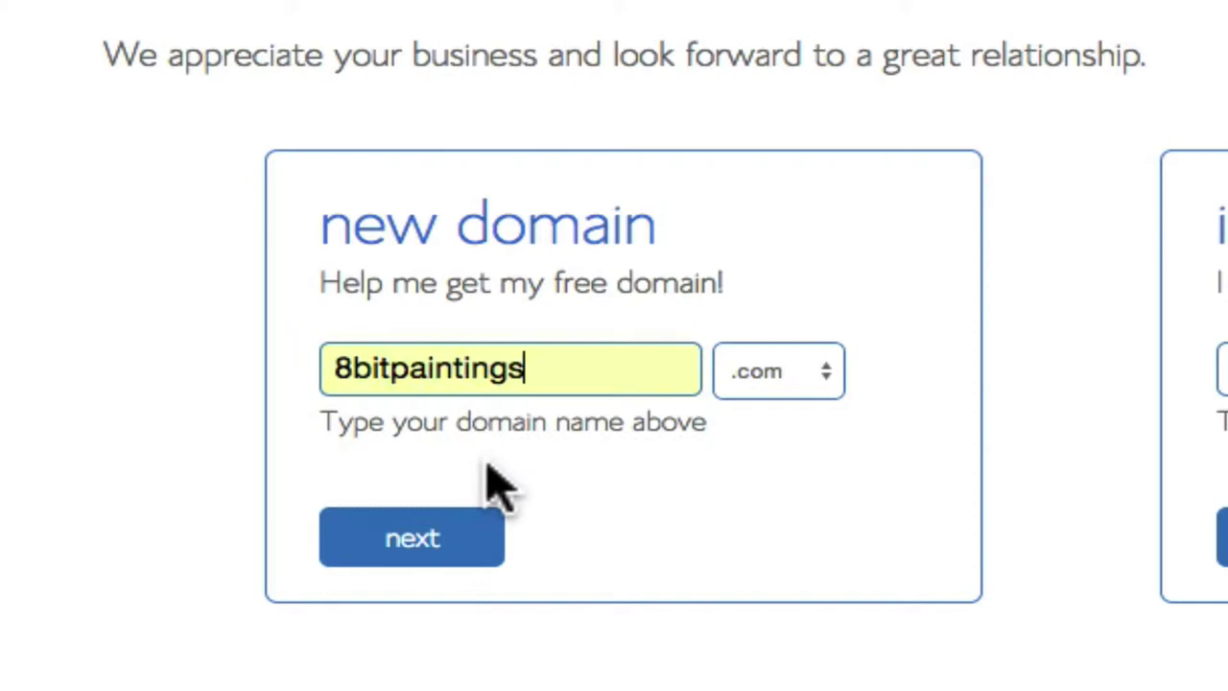
{"action": "left_click", "coordinate": [577, 379]}
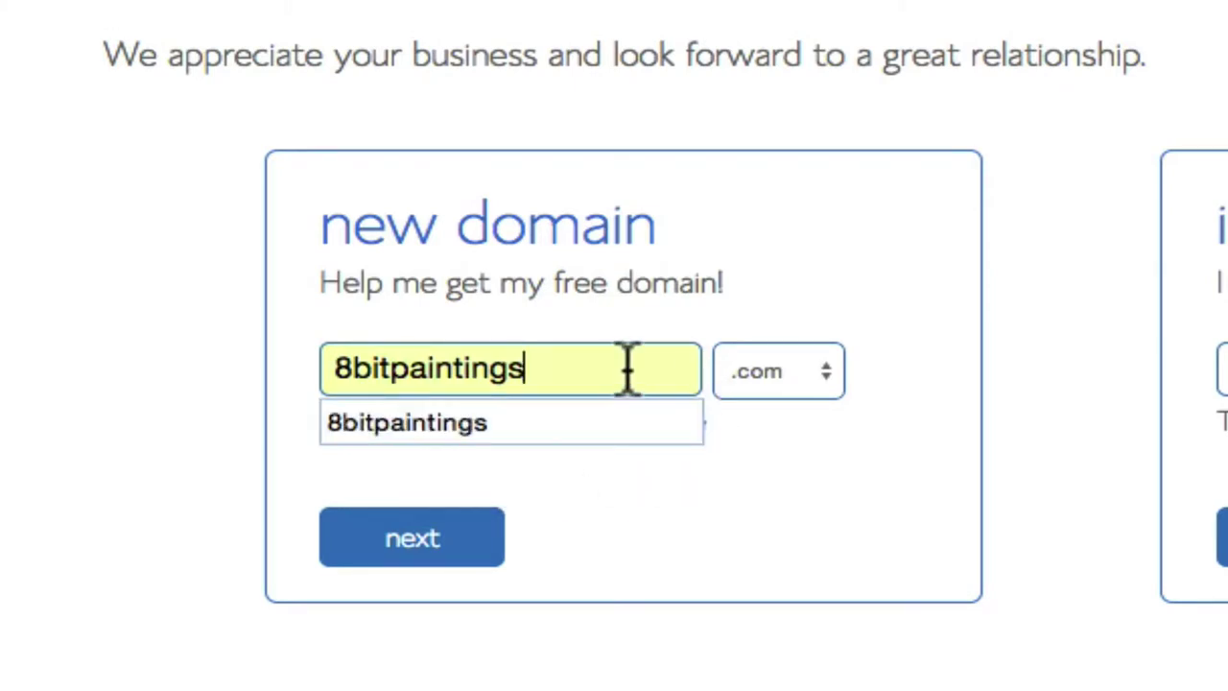
{"action": "left_click", "coordinate": [816, 374]}
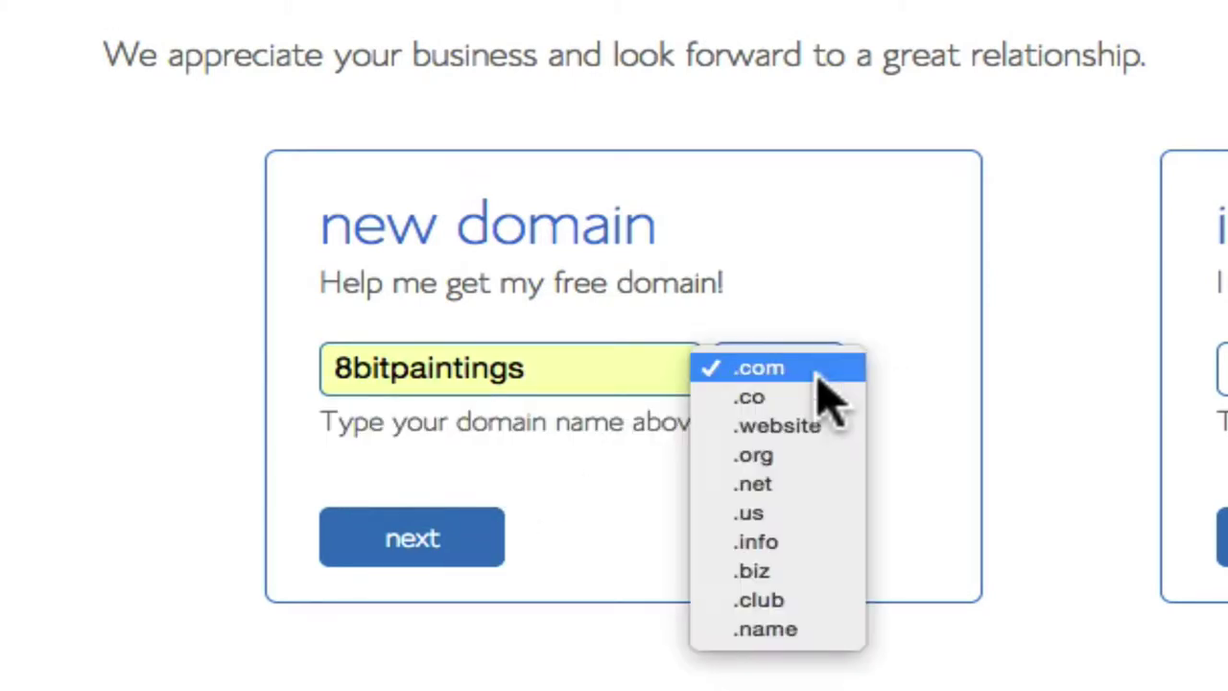
{"action": "left_click", "coordinate": [816, 375]}
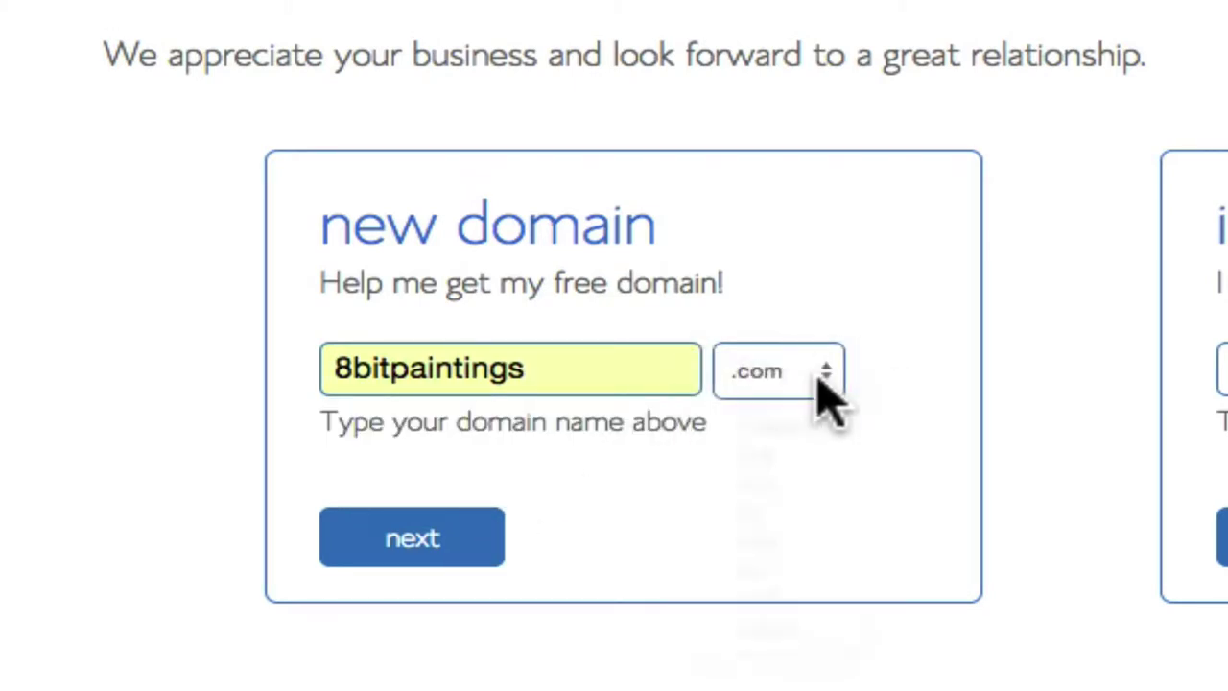
{"action": "left_click", "coordinate": [436, 545]}
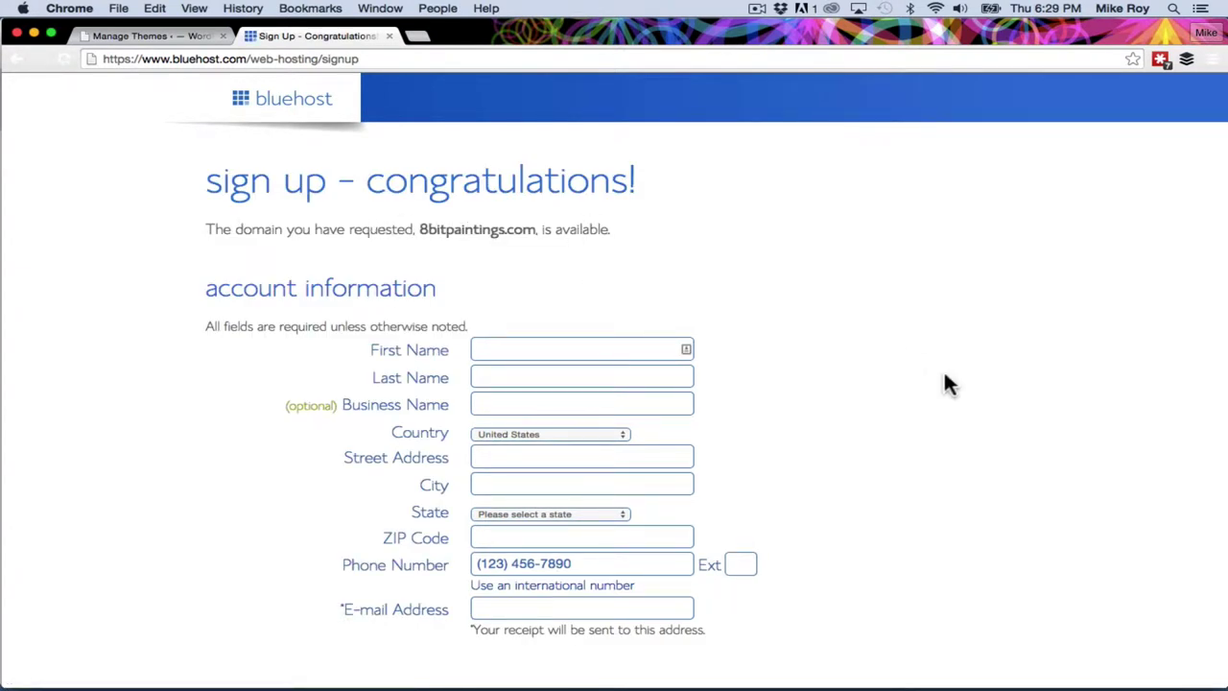
Enter the account holder's first and last name.
{"action": "scroll", "coordinate": [944, 369], "scroll_direction": "down", "scroll_amount": 4}
{"action": "scroll", "coordinate": [575, 221], "scroll_direction": "up", "scroll_amount": 1}
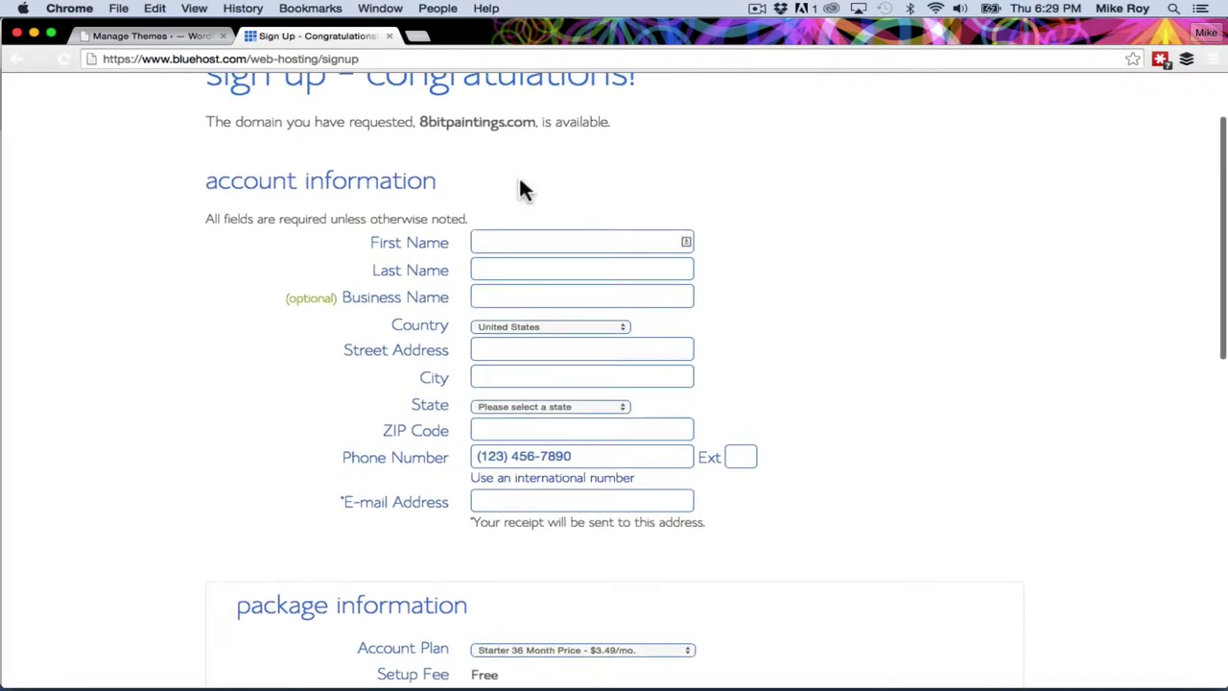
{"action": "left_click", "coordinate": [535, 241]}
{"action": "key", "text": "Tab"}
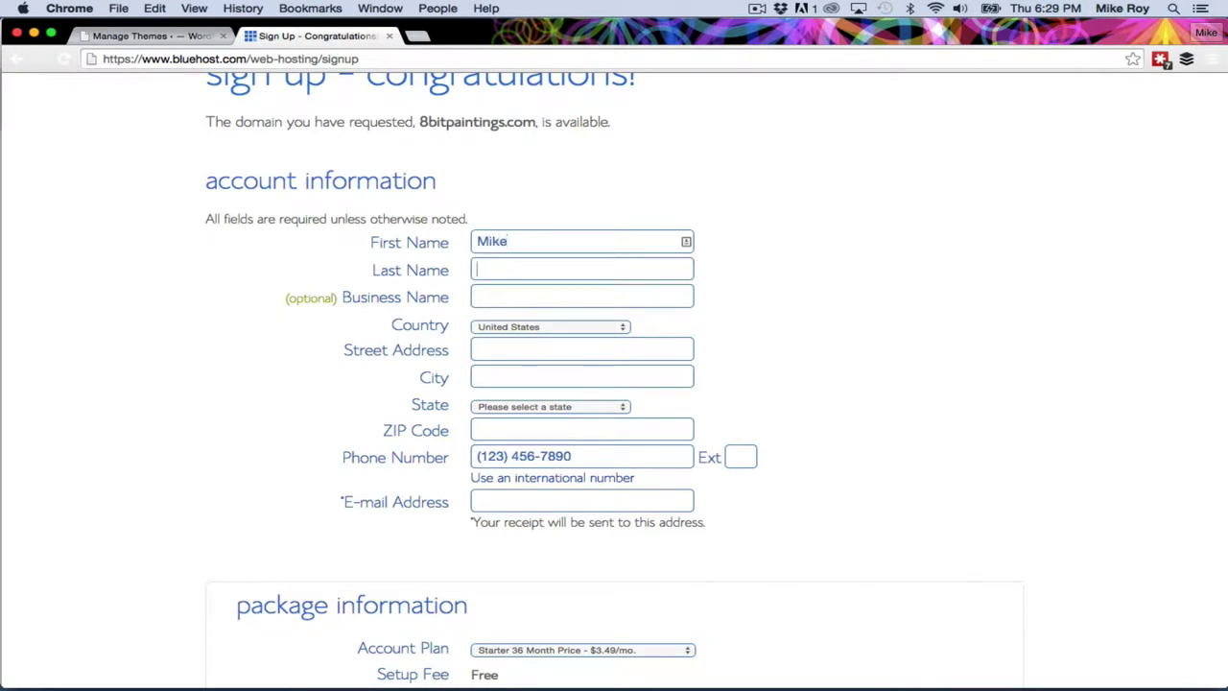
{"action": "key", "text": "Tab"}
Fill the street address, city, state, ZIP, phone and e-mail from the saved autofill suggestion.
{"action": "type", "text": "6"}
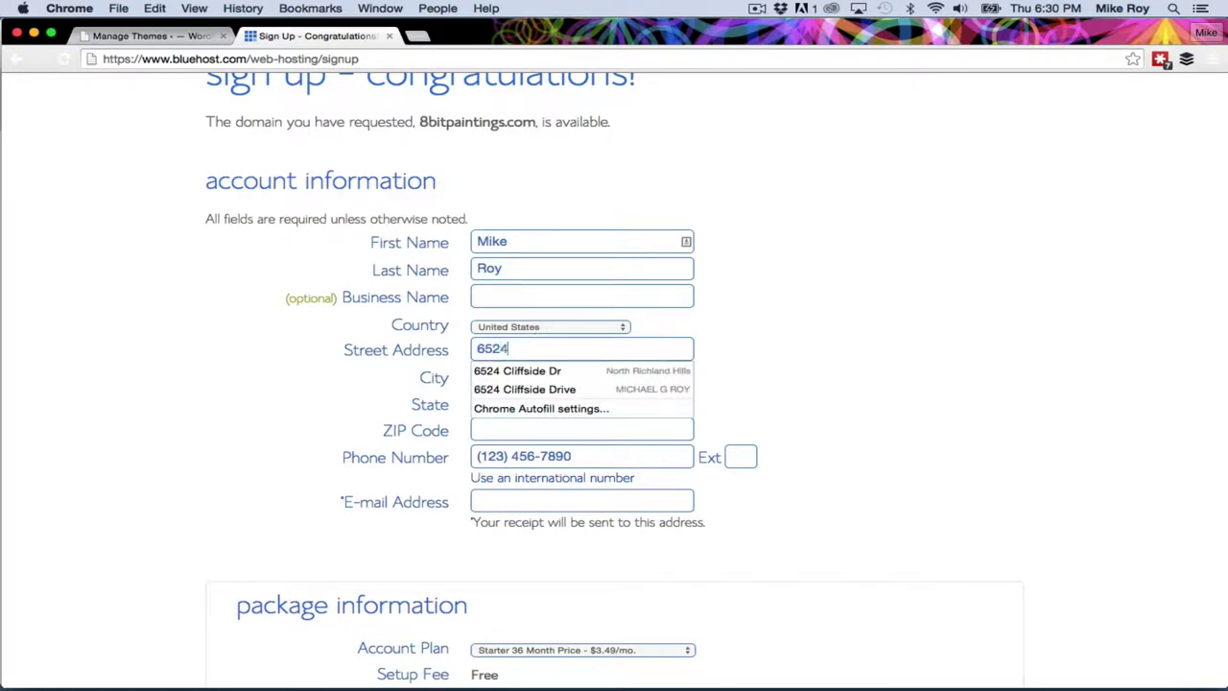
{"action": "type", "text": "524"}
{"action": "left_click", "coordinate": [533, 370]}
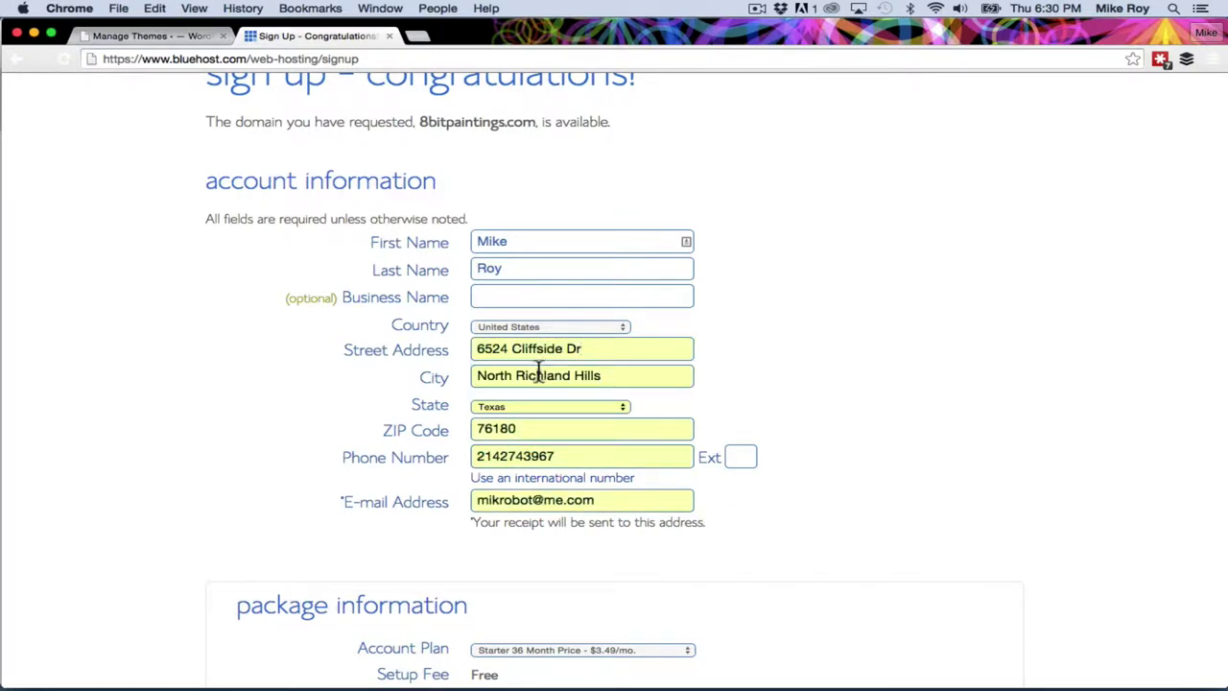
{"action": "scroll", "coordinate": [779, 538], "scroll_direction": "down", "scroll_amount": 8}
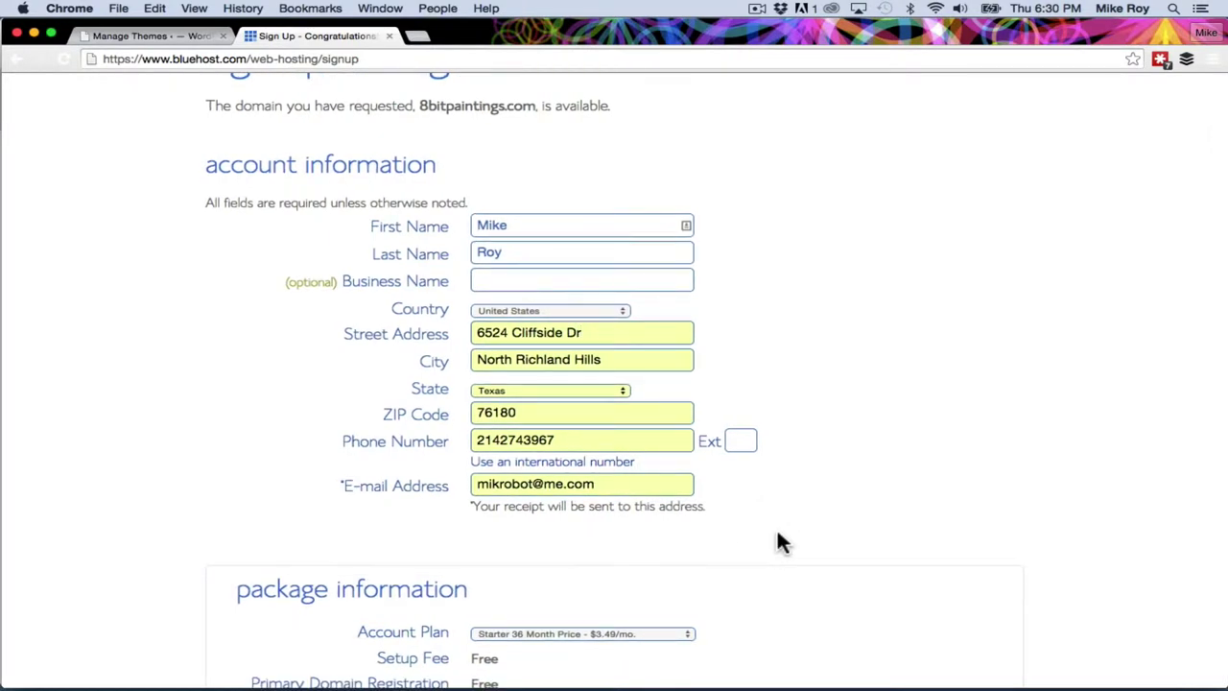
Pick Starter 12 Month and uncheck Domain Privacy Protection, Site Backup Pro and SiteLock Domain Security.
{"action": "scroll", "coordinate": [778, 542], "scroll_direction": "down", "scroll_amount": 1}
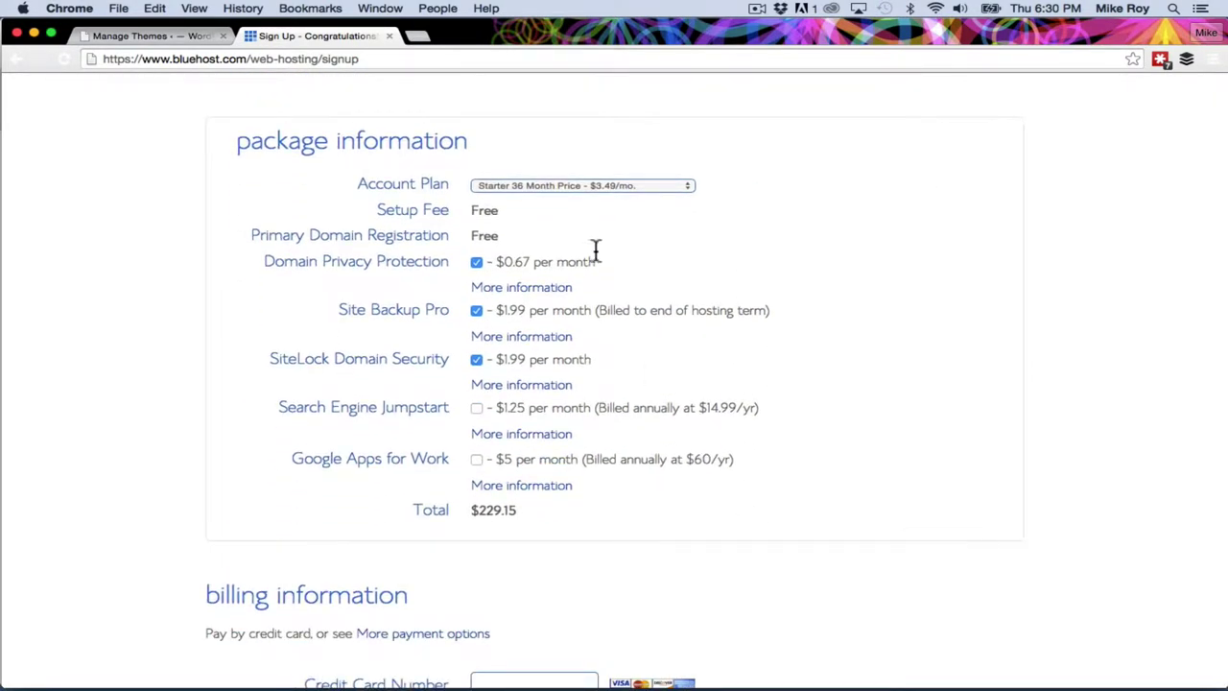
{"action": "left_click", "coordinate": [583, 185]}
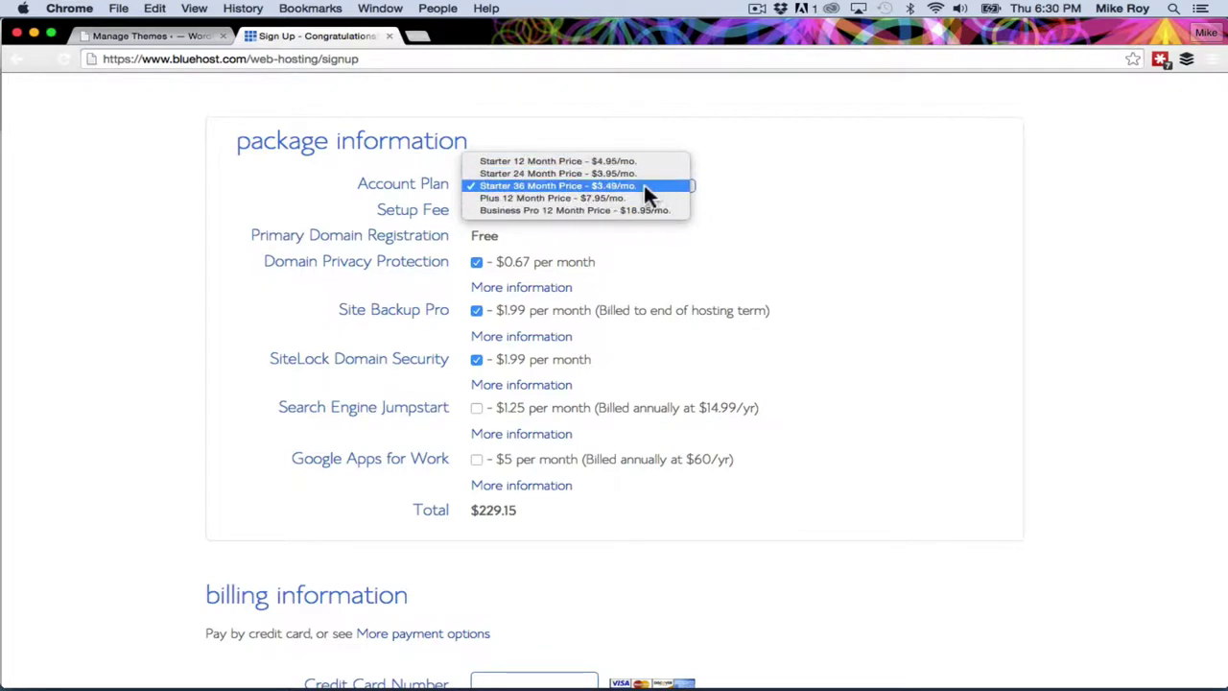
{"action": "left_click", "coordinate": [550, 161]}
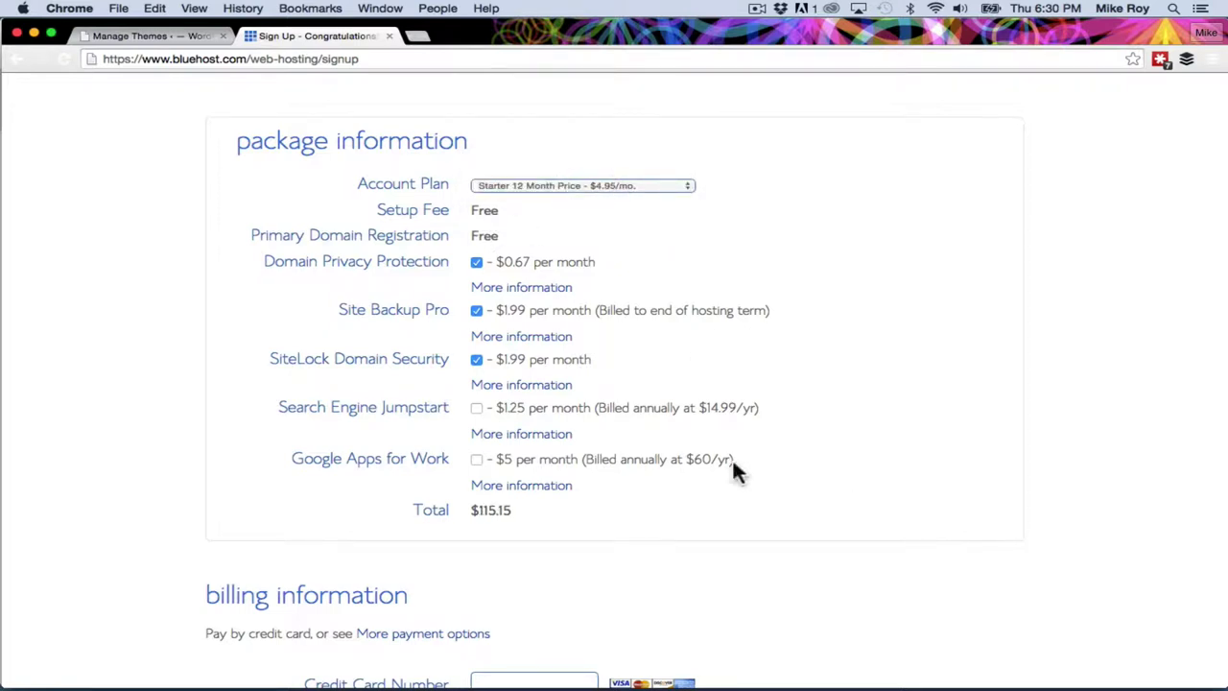
{"action": "left_click", "coordinate": [477, 262]}
{"action": "left_click", "coordinate": [477, 310]}
{"action": "left_click", "coordinate": [478, 362]}
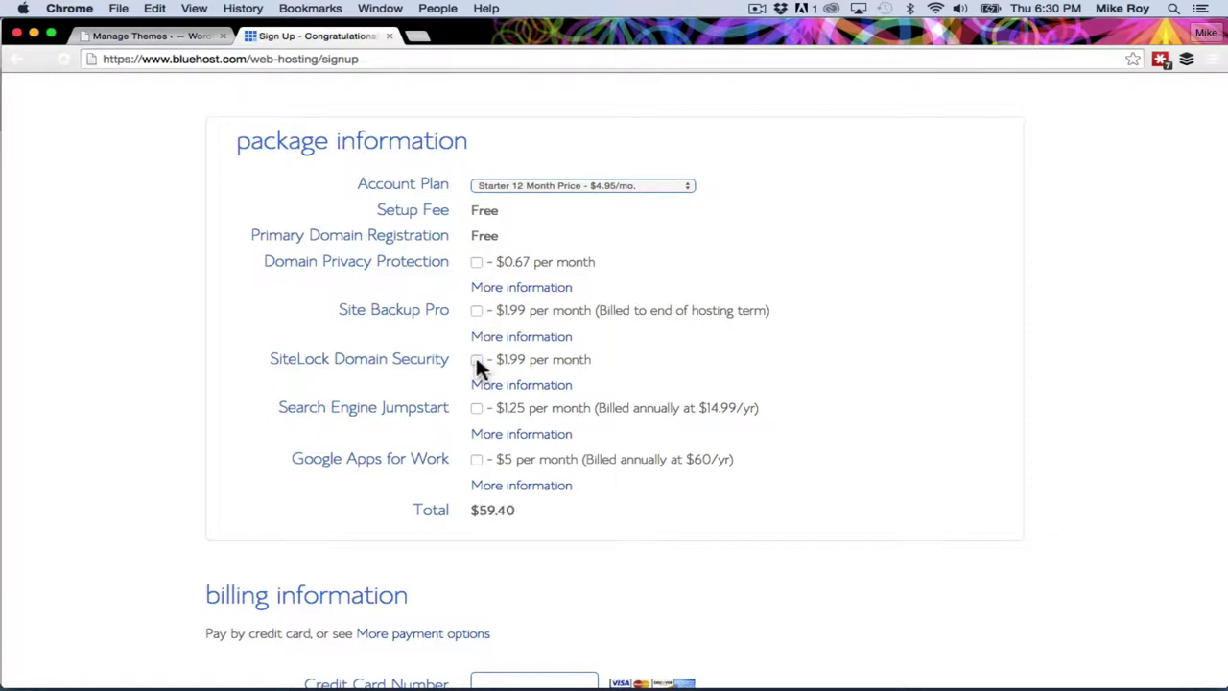
Fill the credit card billing fields from a saved card via LastPass Fill Forms.
{"action": "scroll", "coordinate": [853, 543], "scroll_direction": "down", "scroll_amount": 3}
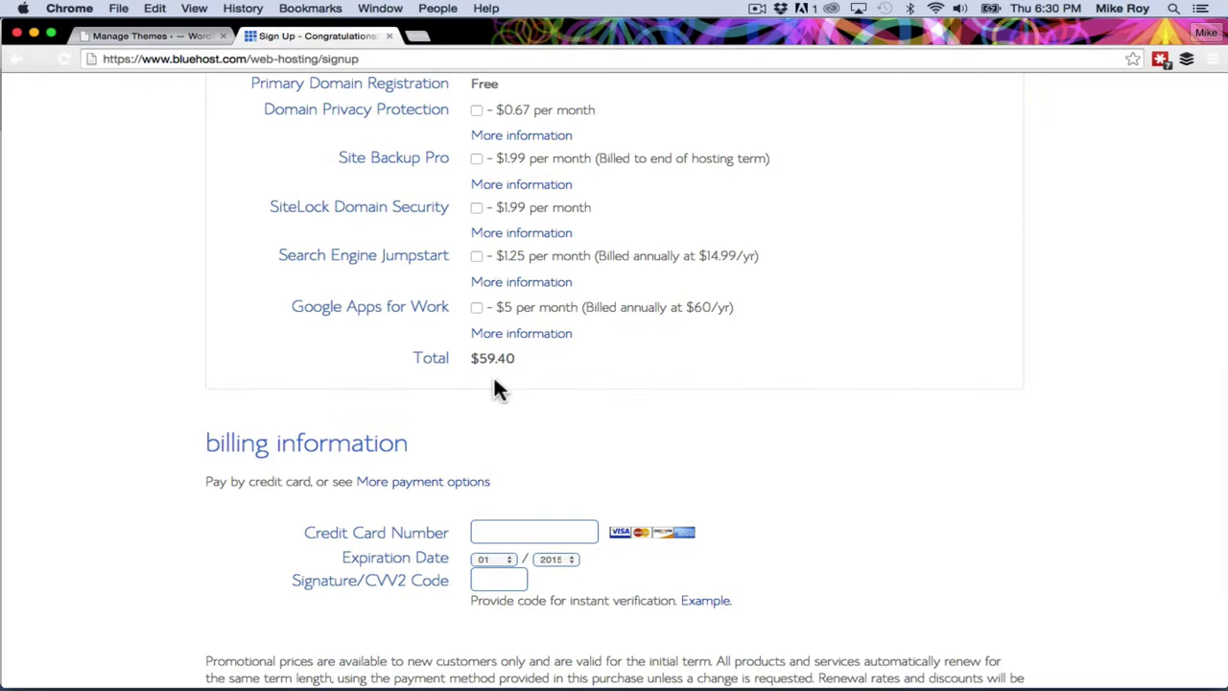
{"action": "scroll", "coordinate": [878, 523], "scroll_direction": "down", "scroll_amount": 5}
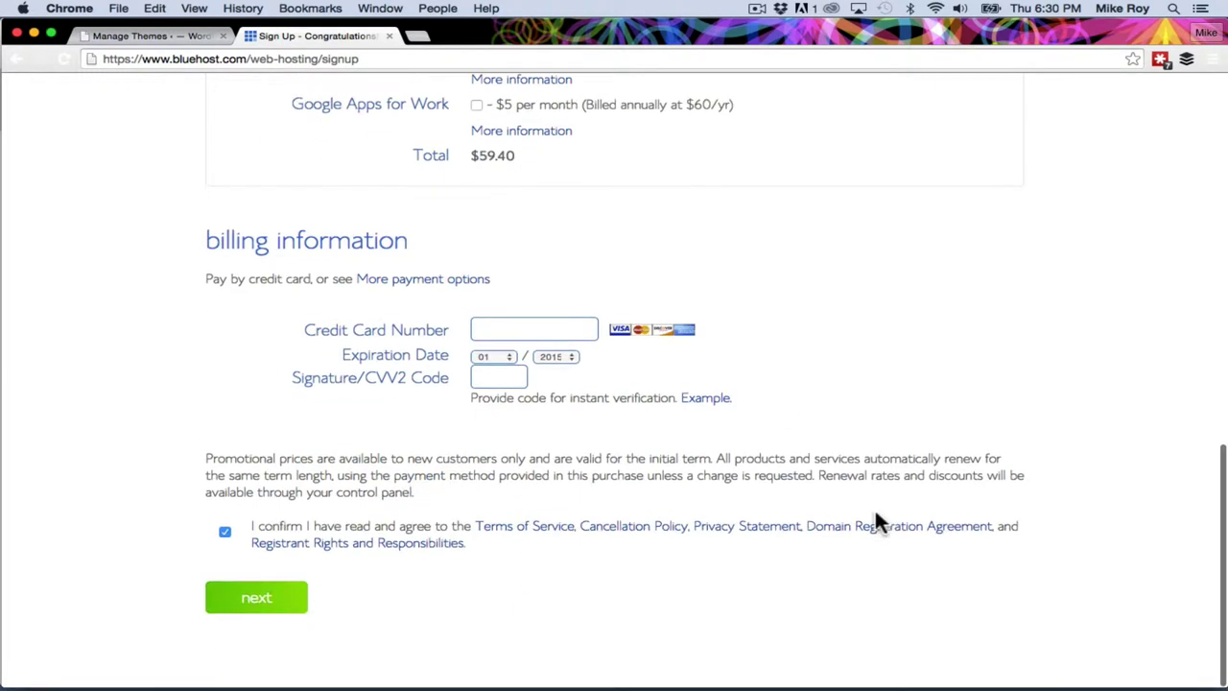
{"action": "right_click", "coordinate": [535, 330]}
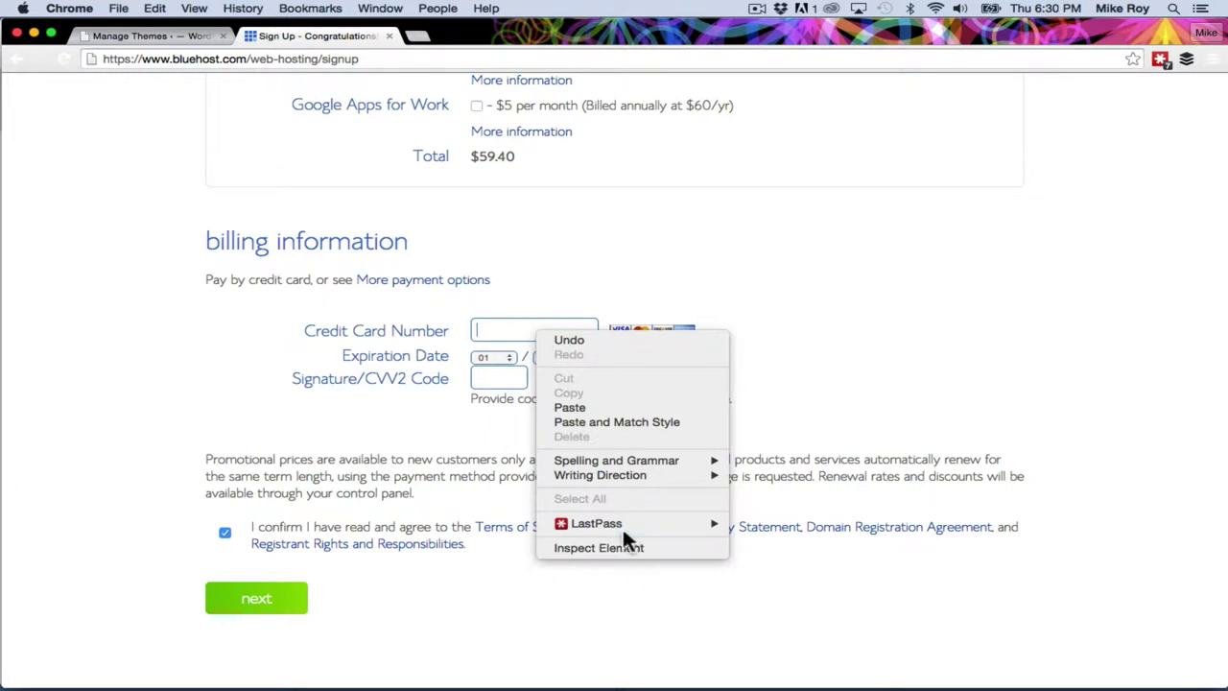
{"action": "mouse_move", "coordinate": [623, 529]}
{"action": "mouse_move", "coordinate": [832, 610]}
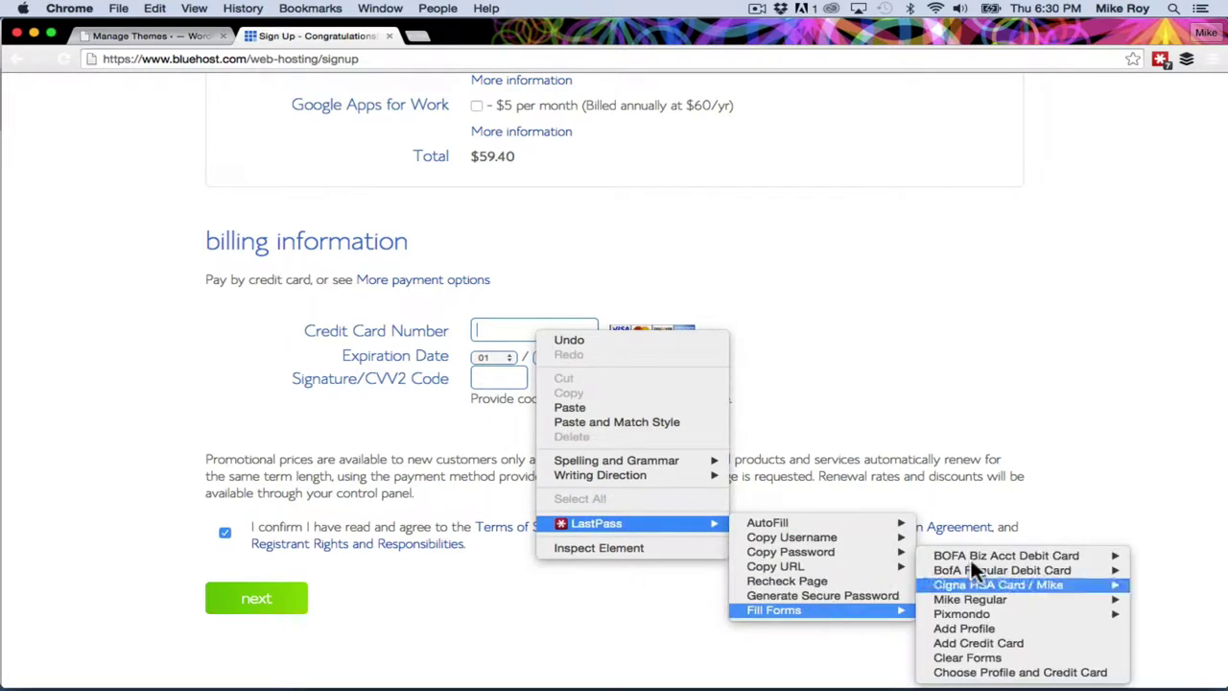
{"action": "mouse_move", "coordinate": [984, 555]}
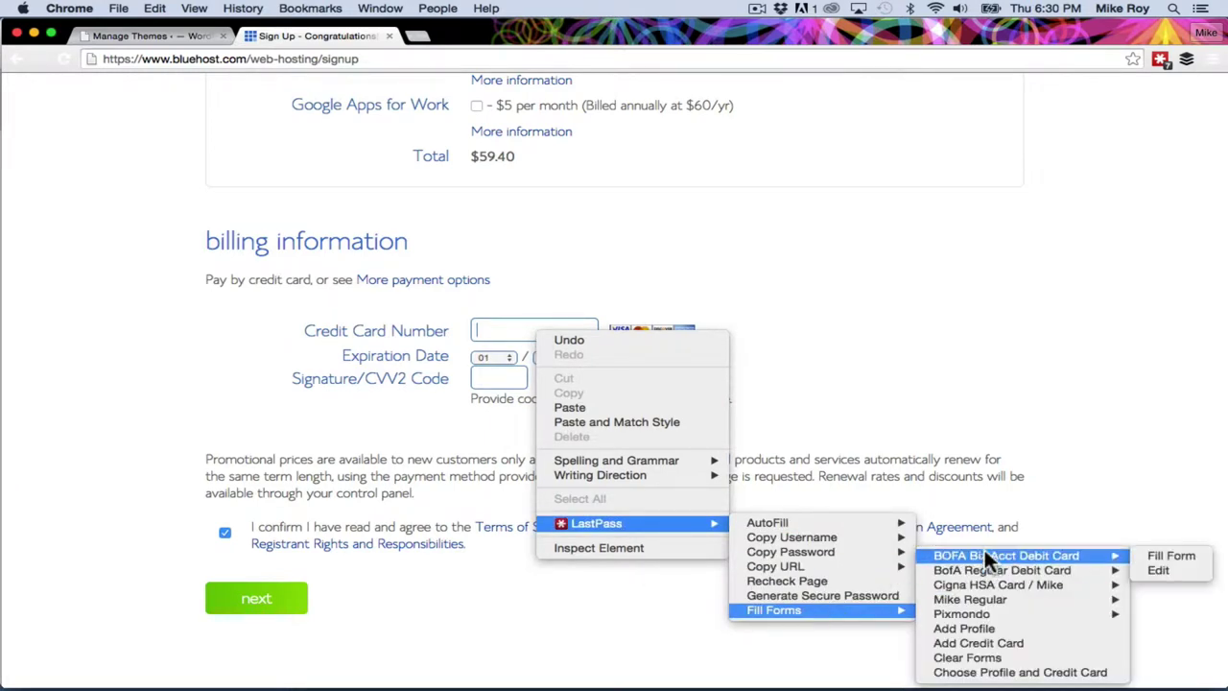
{"action": "left_click", "coordinate": [1181, 551]}
{"action": "left_click", "coordinate": [741, 254]}
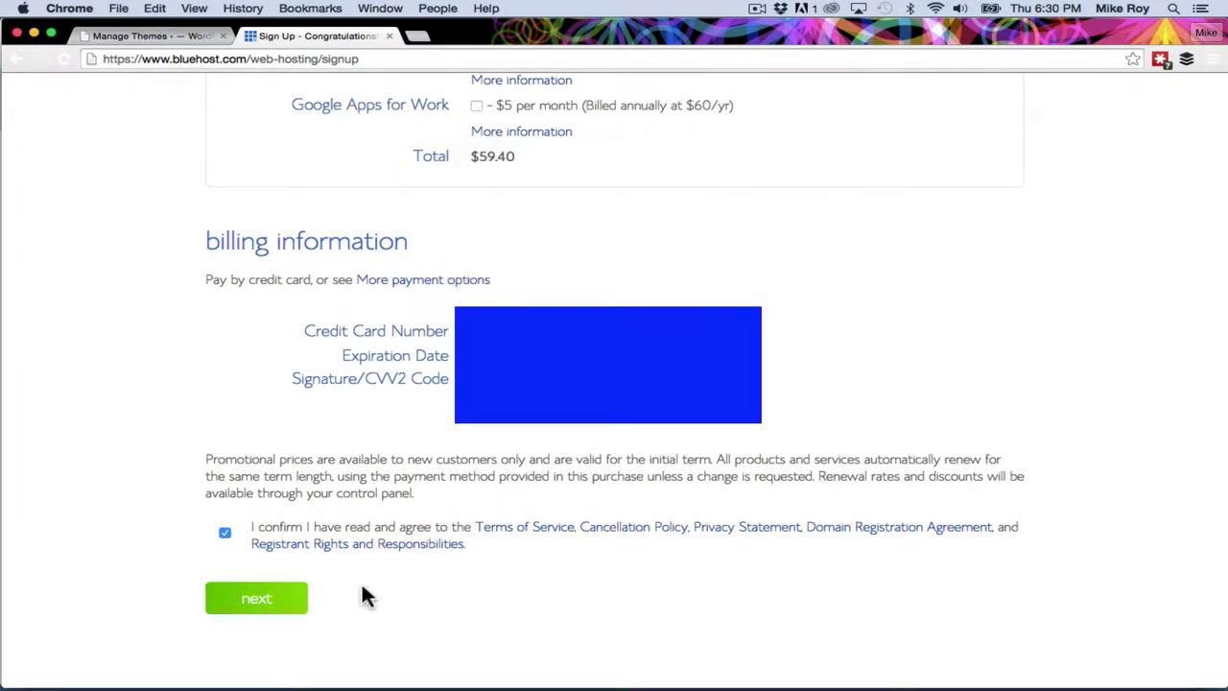
Accept the terms of service and submit the billing details.
{"action": "scroll", "coordinate": [426, 576], "scroll_direction": "down", "scroll_amount": 2}
{"action": "left_click", "coordinate": [225, 534]}
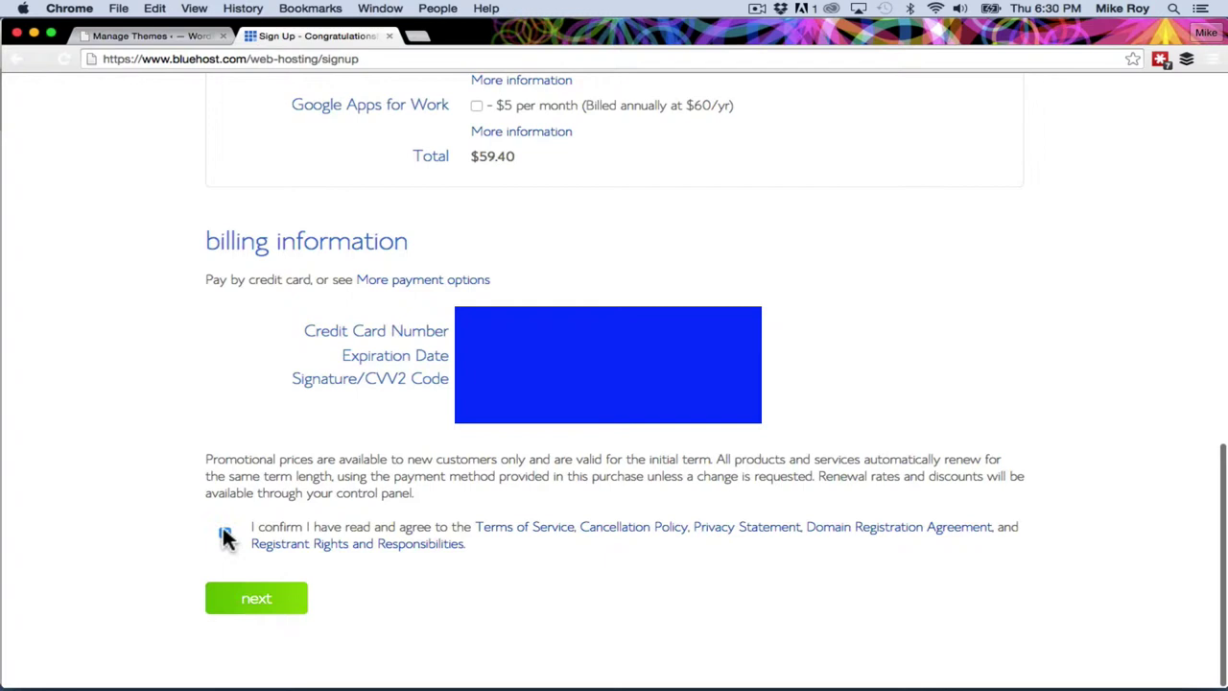
{"action": "left_click", "coordinate": [225, 534]}
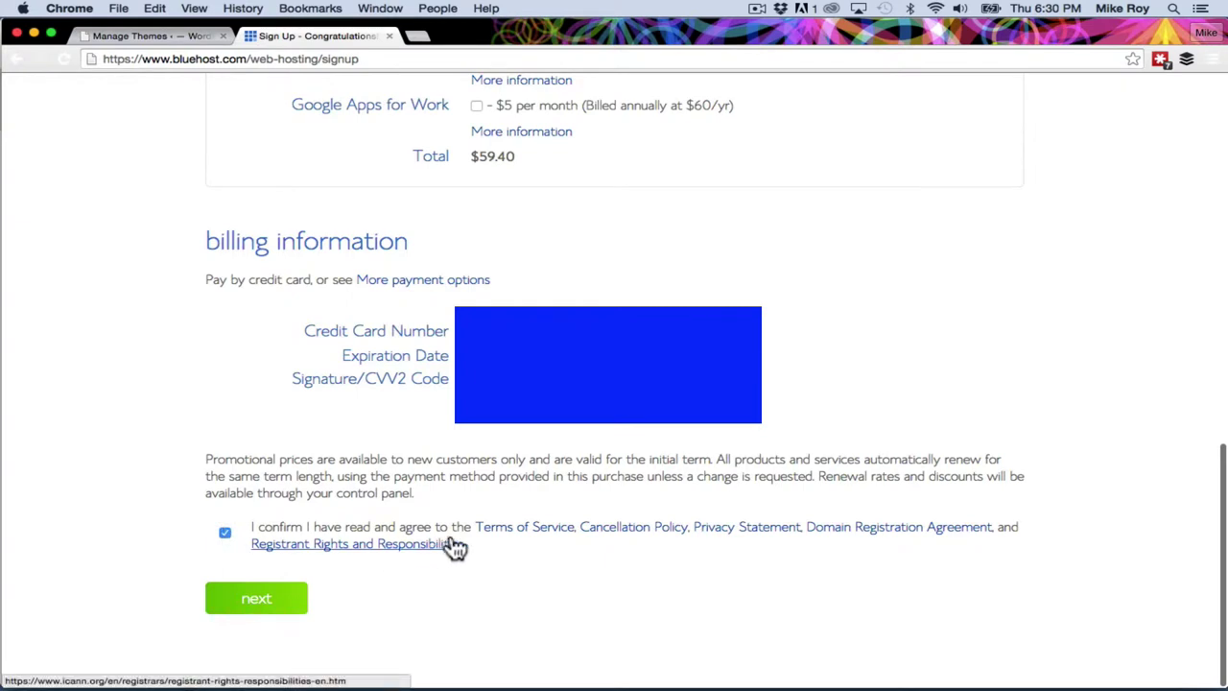
{"action": "left_click", "coordinate": [229, 532]}
{"action": "left_click", "coordinate": [230, 534]}
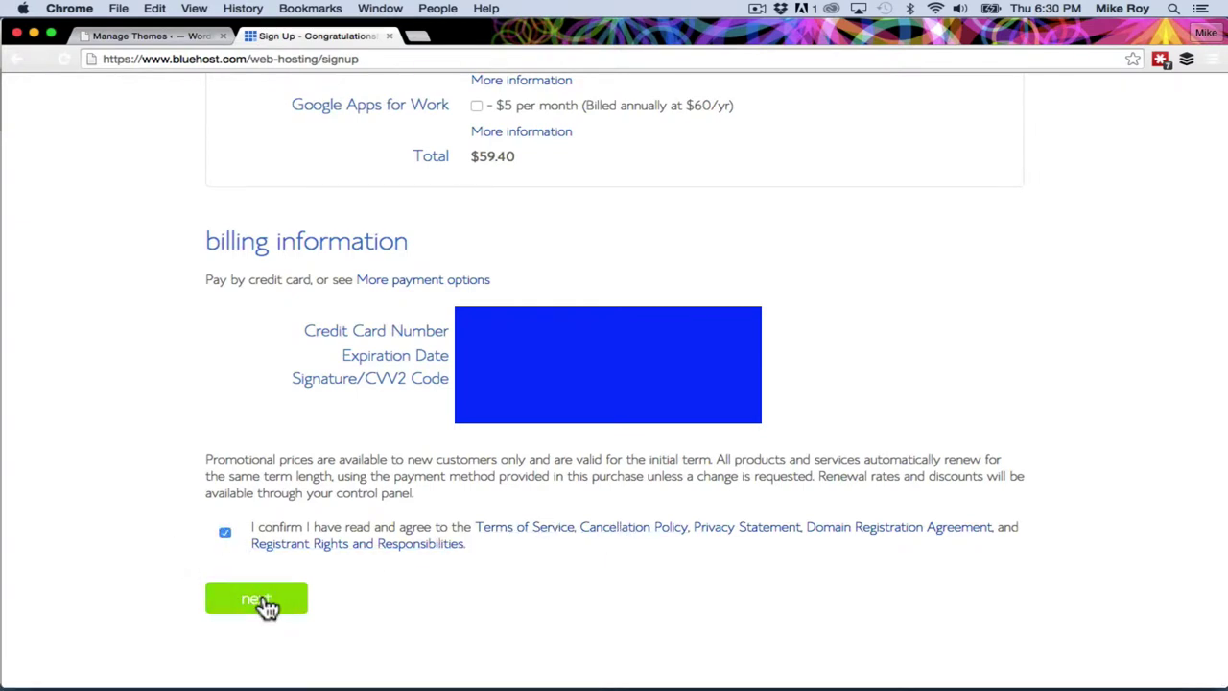
{"action": "left_click", "coordinate": [259, 599]}
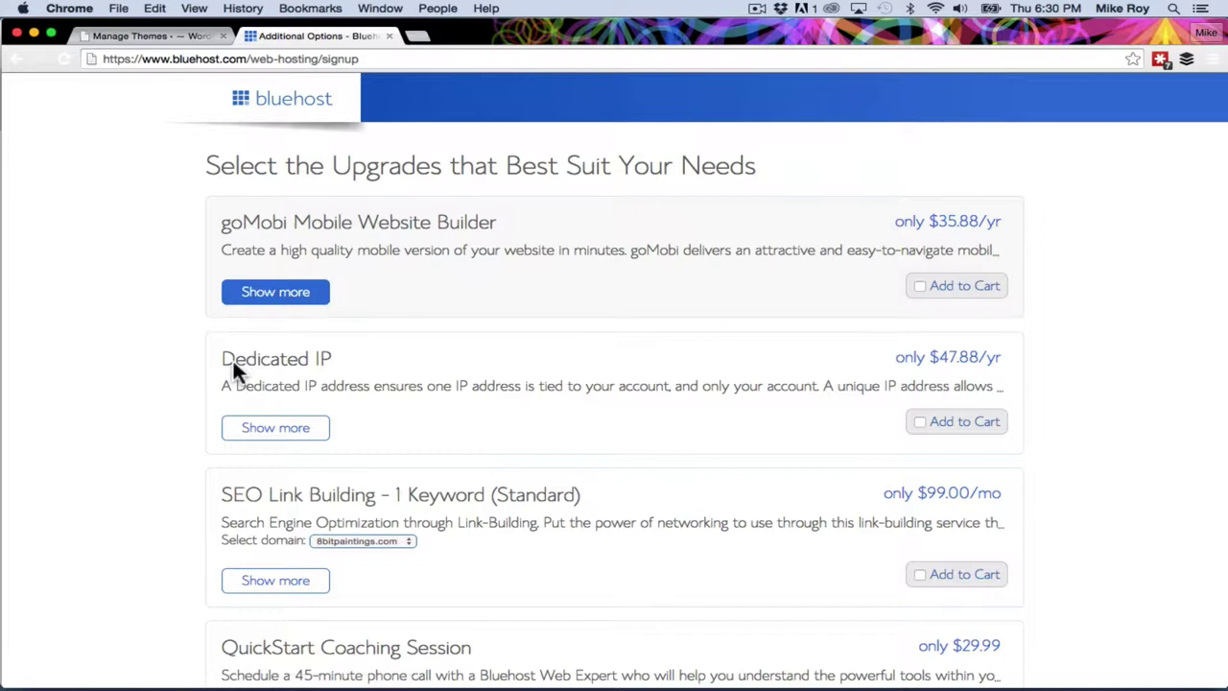
Leave every upgrade unchecked and complete the order.
{"action": "scroll", "coordinate": [120, 444], "scroll_direction": "down", "scroll_amount": 10}
{"action": "scroll", "coordinate": [119, 441], "scroll_direction": "down", "scroll_amount": 2}
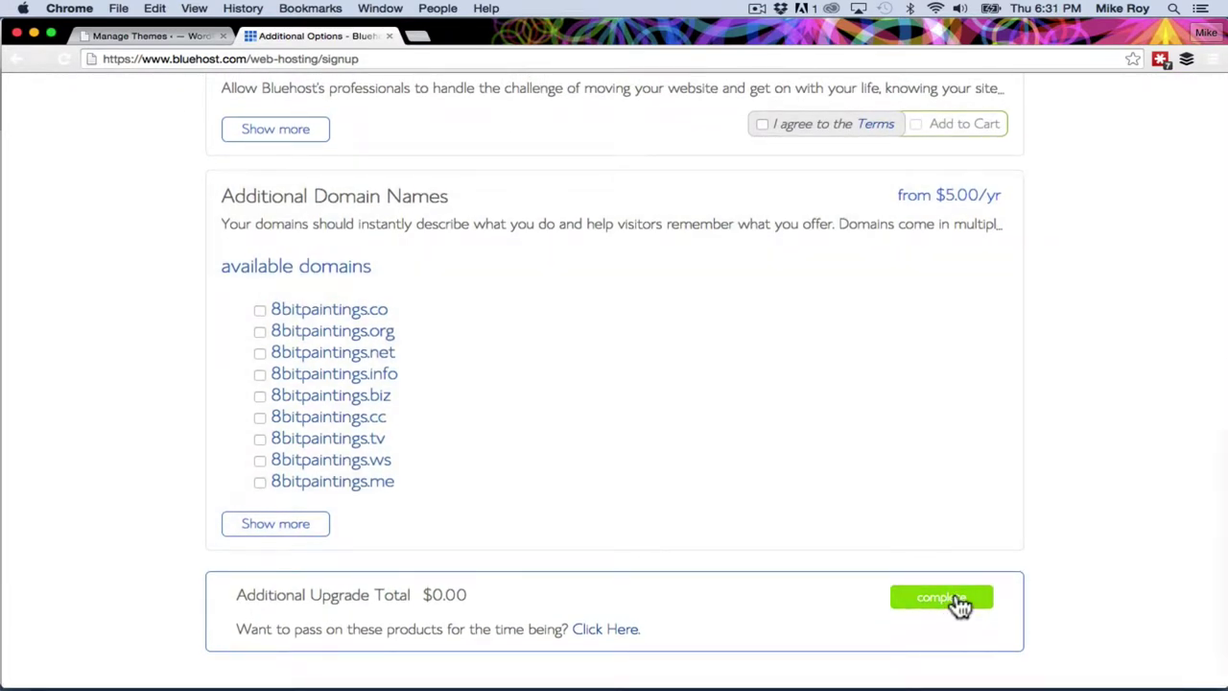
{"action": "left_click", "coordinate": [960, 601]}
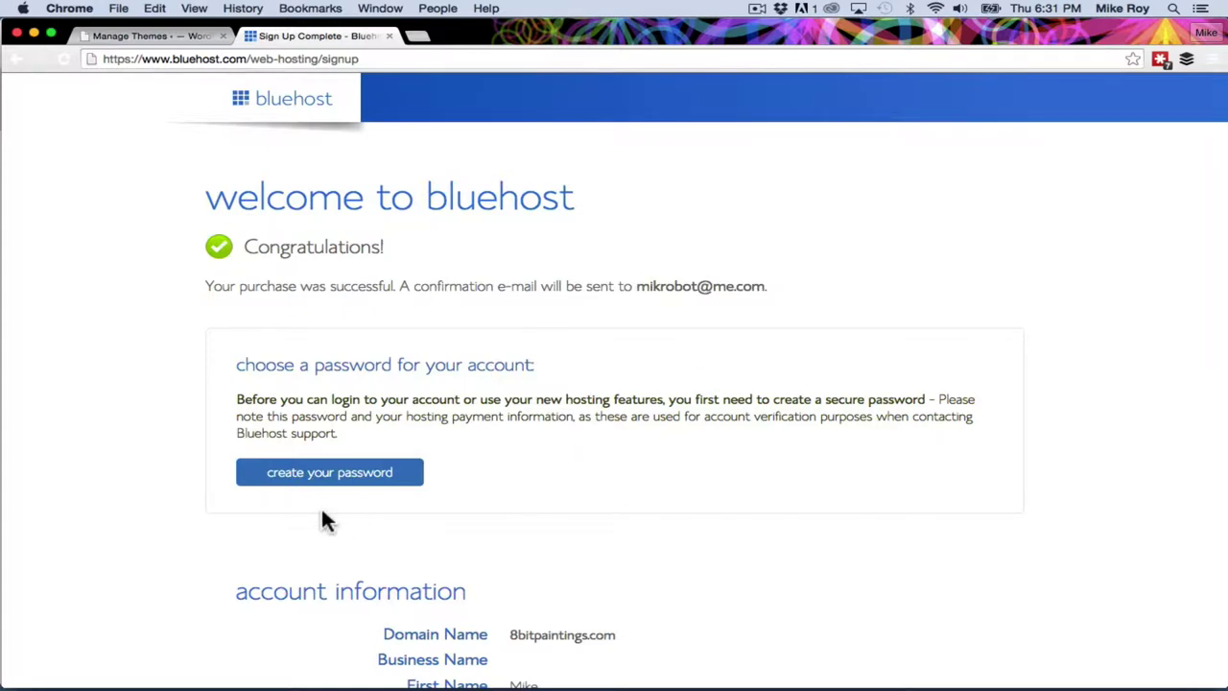
{"action": "scroll", "coordinate": [321, 515], "scroll_direction": "down", "scroll_amount": 5}
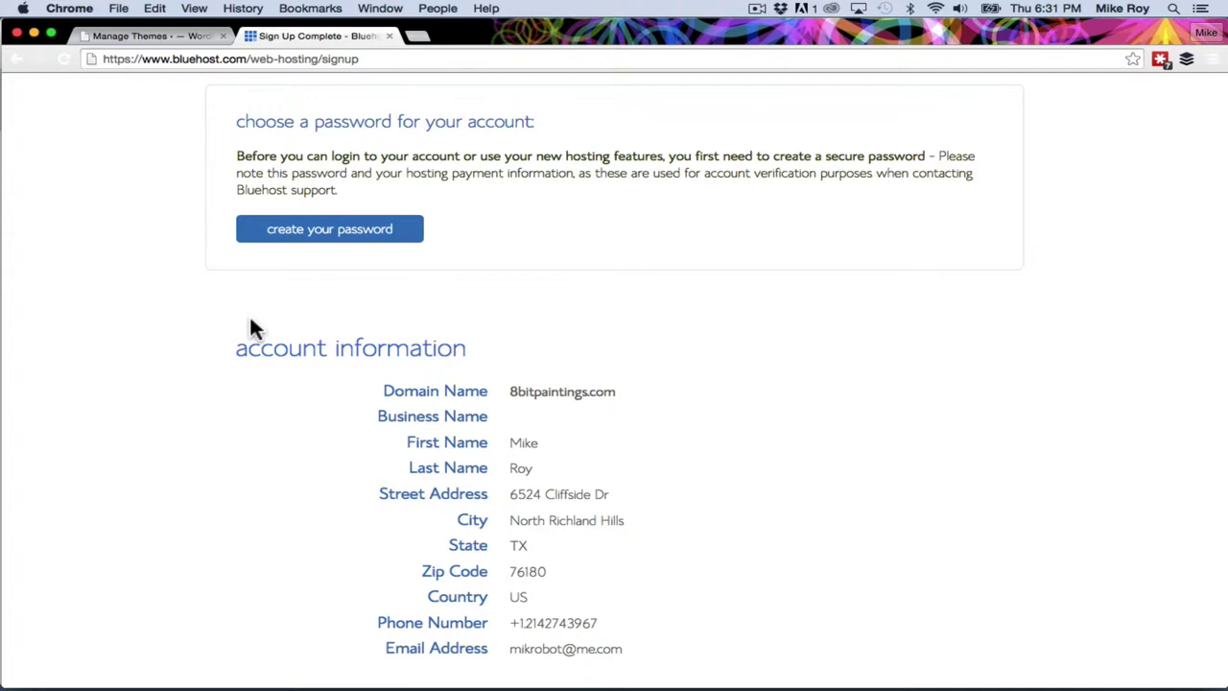
{"action": "scroll", "coordinate": [251, 324], "scroll_direction": "up", "scroll_amount": 5}
Enter a new account password, agree to the terms, and submit it.
{"action": "left_click", "coordinate": [351, 466]}
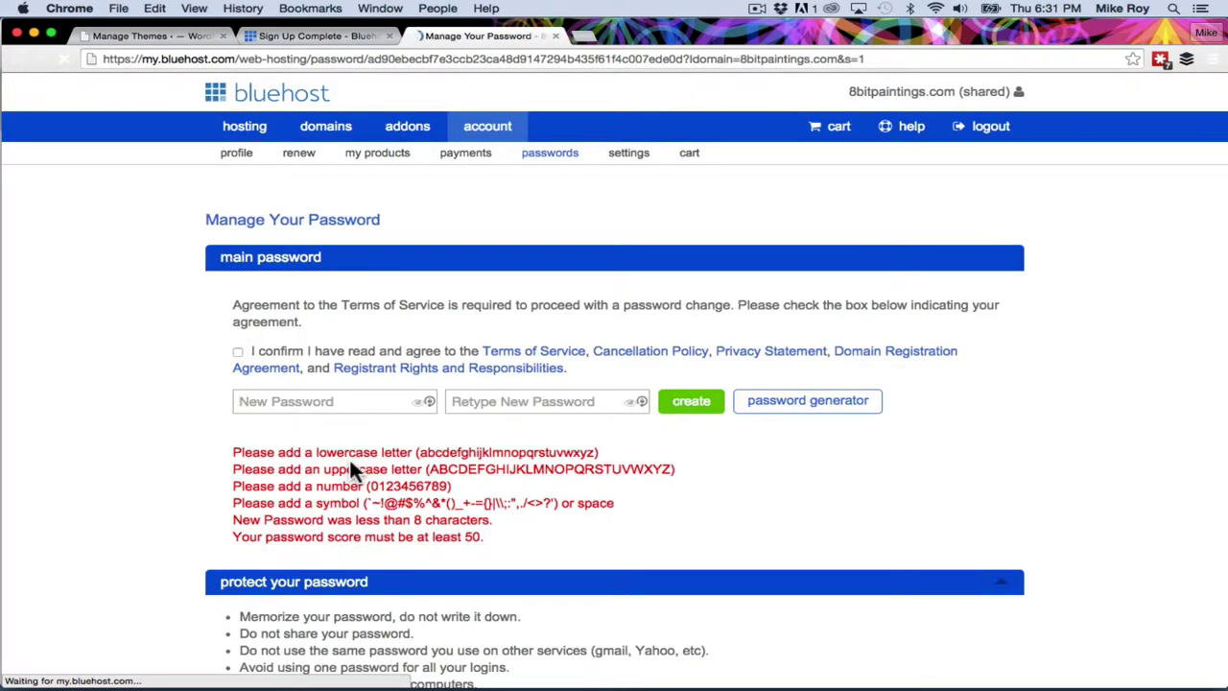
{"action": "left_click", "coordinate": [339, 401]}
{"action": "type", "text": "Abc12"}
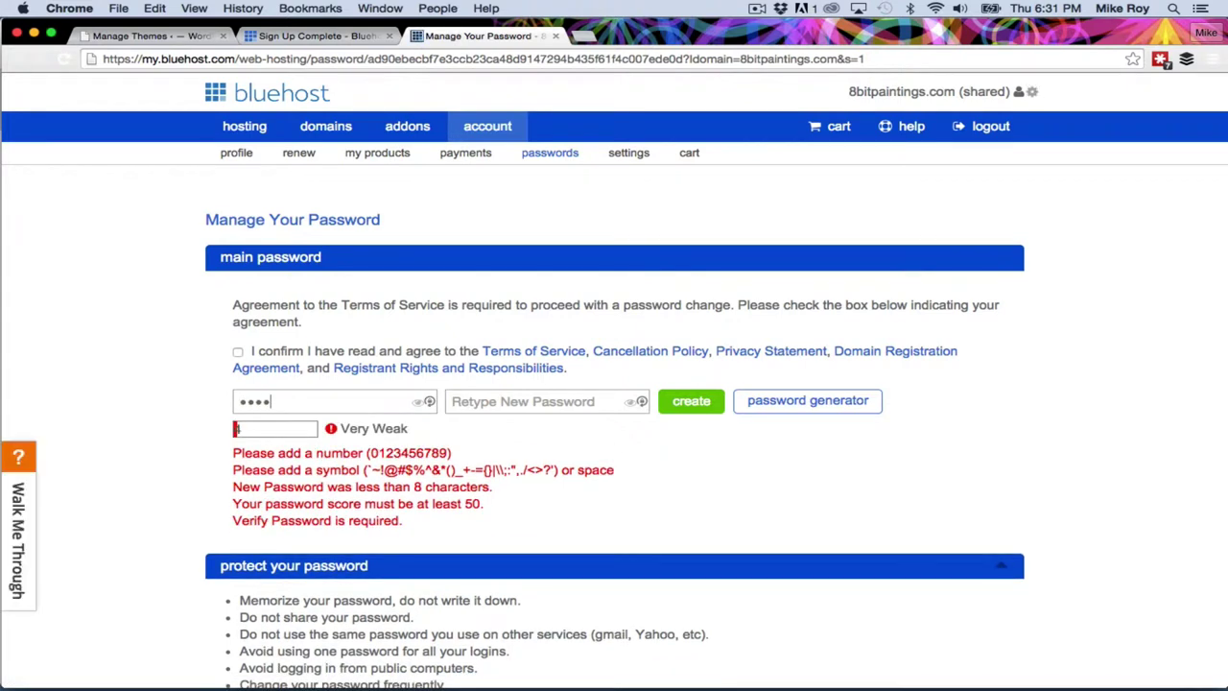
{"action": "type", "text": "345"}
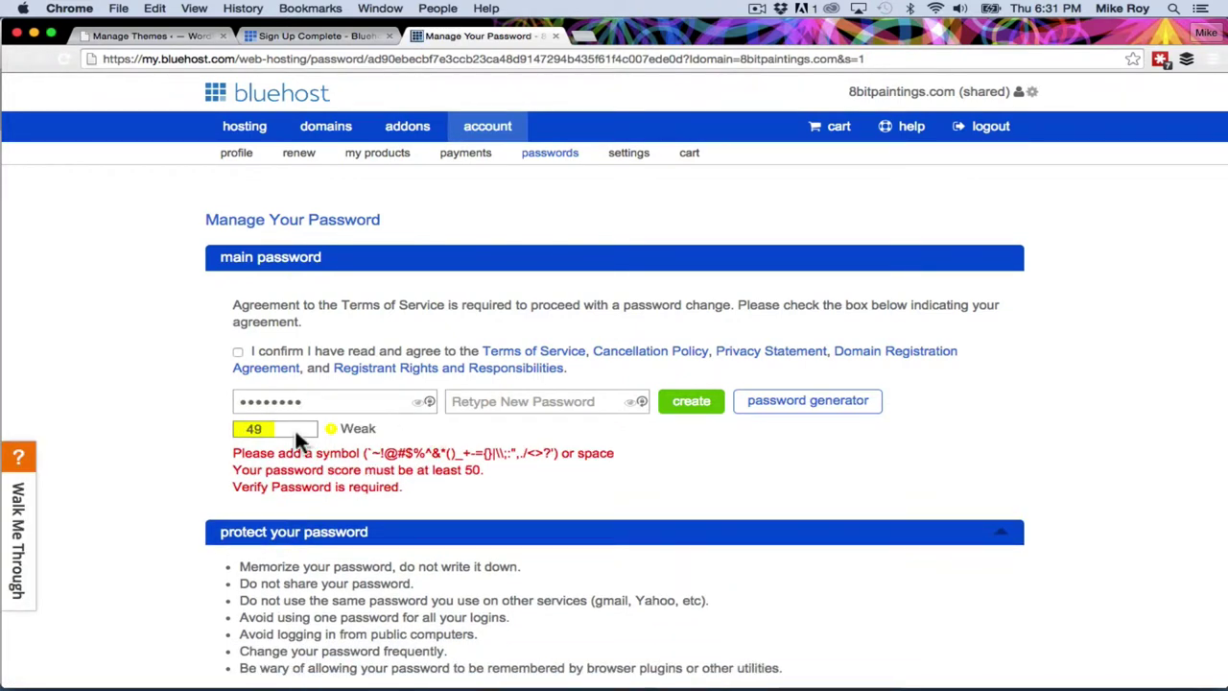
{"action": "type", "text": "Ab"}
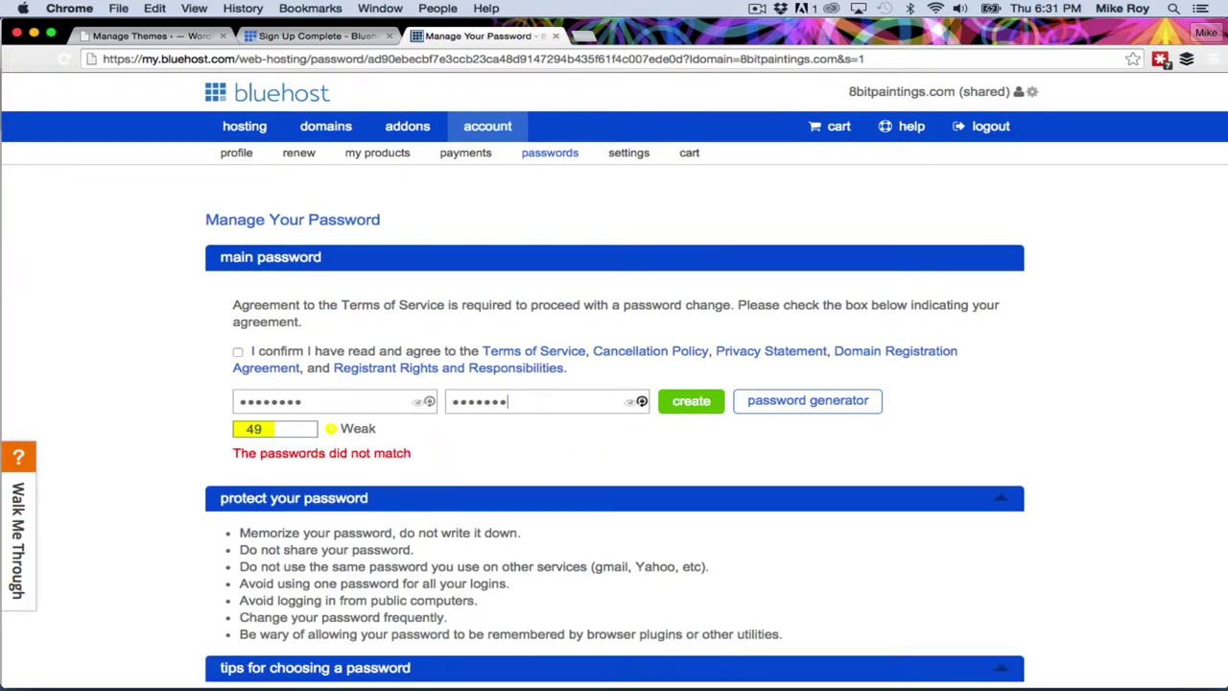
{"action": "type", "text": "5"}
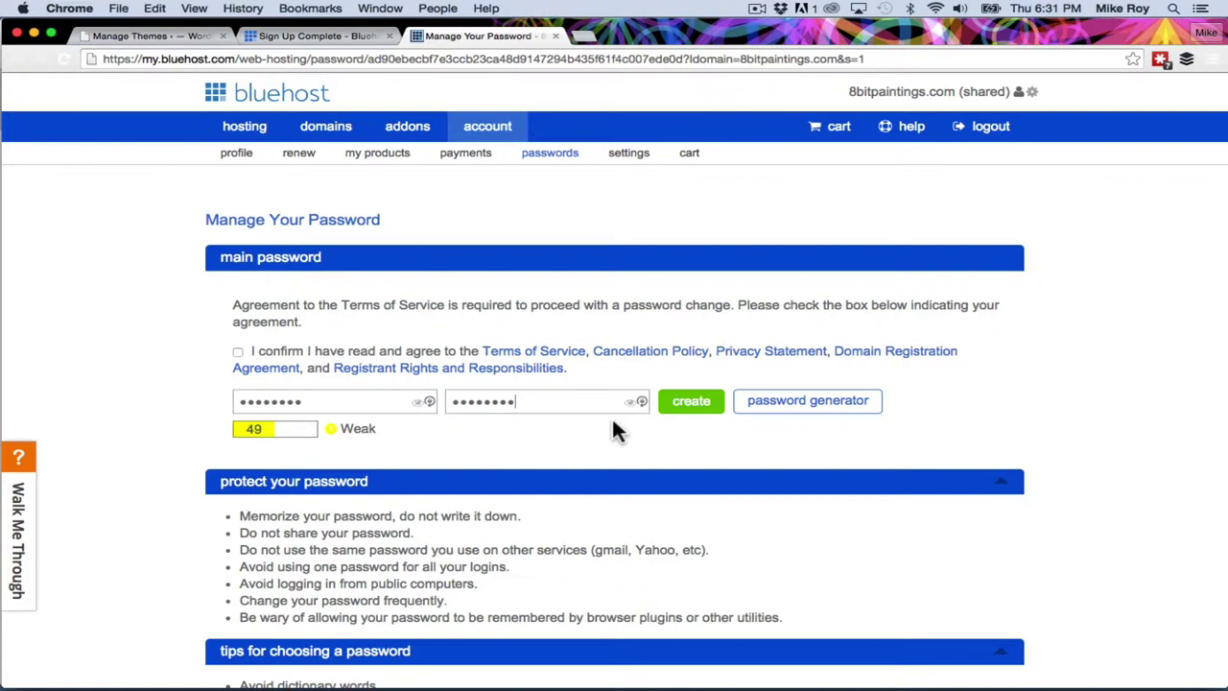
{"action": "left_click", "coordinate": [694, 408]}
{"action": "left_click", "coordinate": [399, 451]}
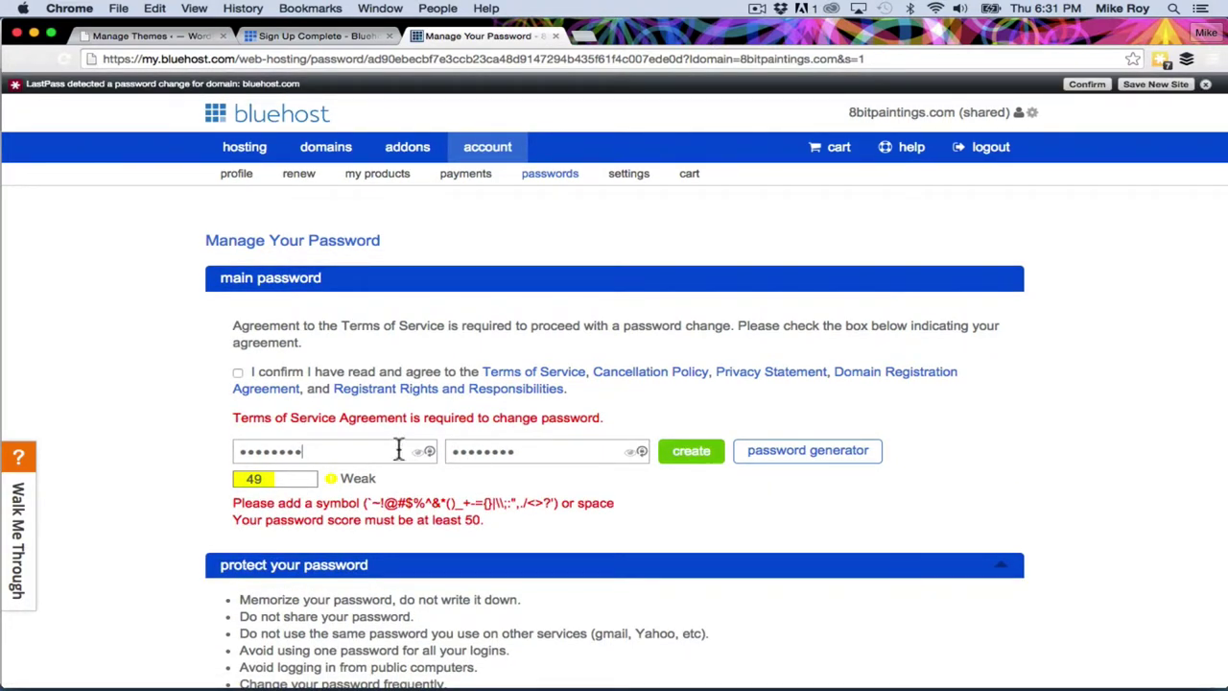
{"action": "left_click", "coordinate": [706, 450]}
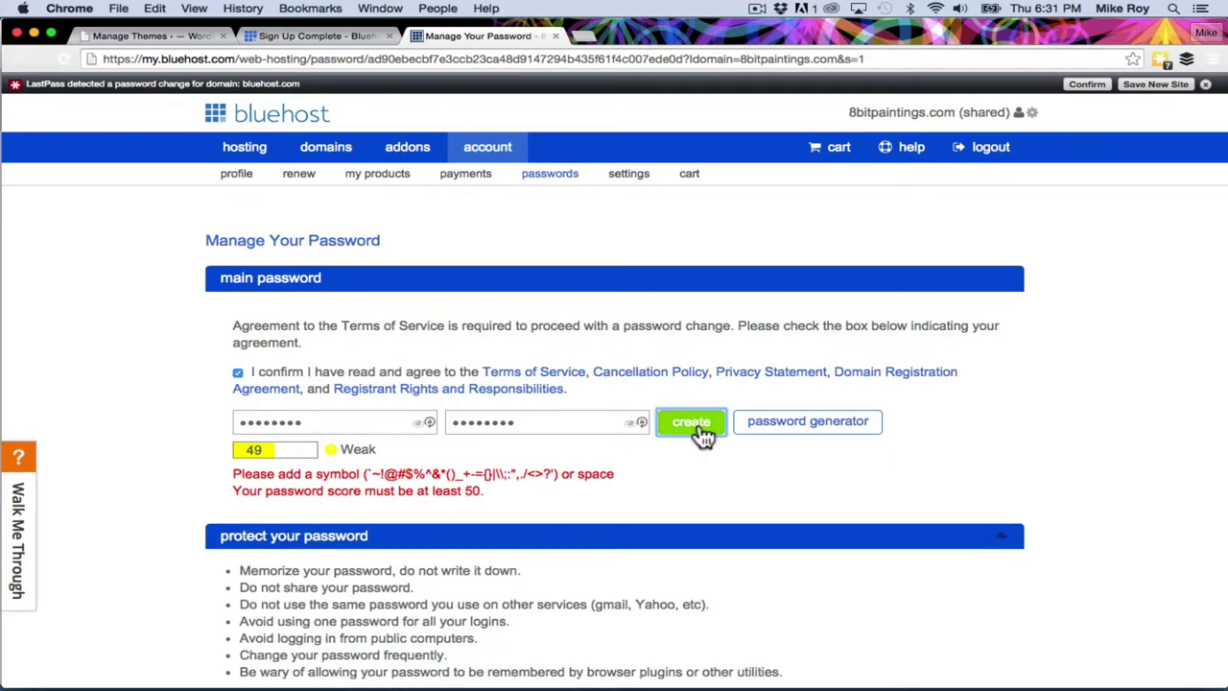
{"action": "left_click", "coordinate": [703, 434]}
{"action": "left_click", "coordinate": [699, 436]}
Retype the password and its confirmation, then save the new main password.
{"action": "double_click", "coordinate": [343, 422]}
{"action": "type", "text": "••••"}
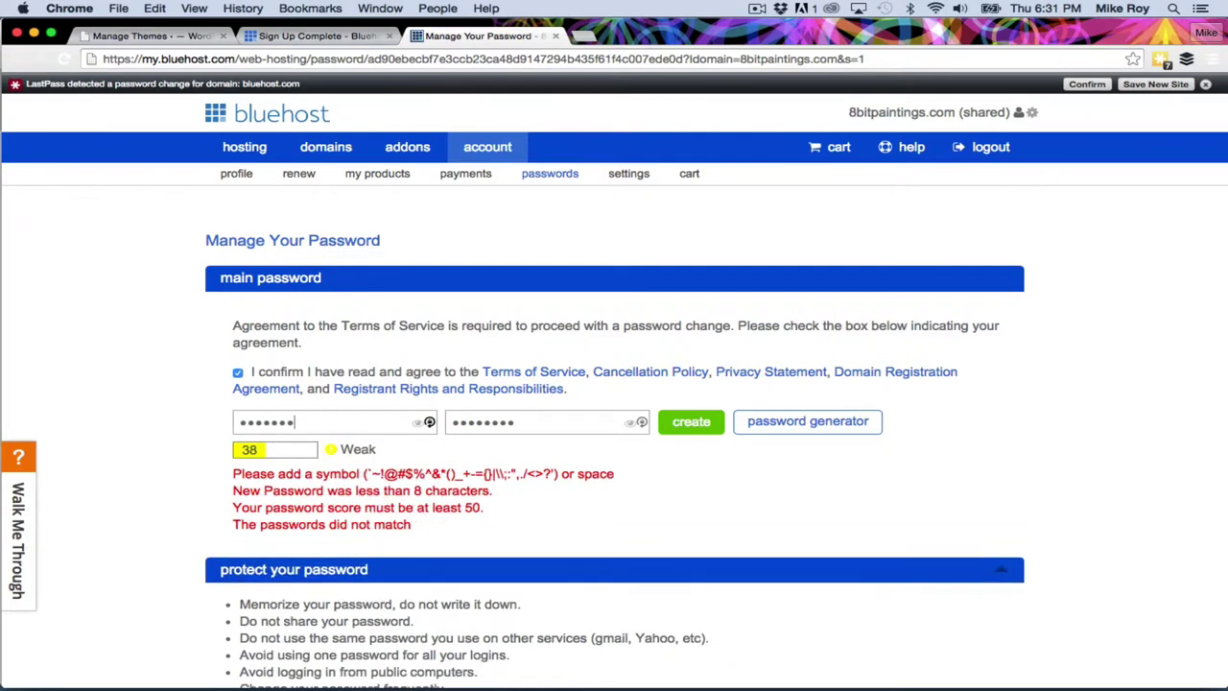
{"action": "type", "text": "1!"}
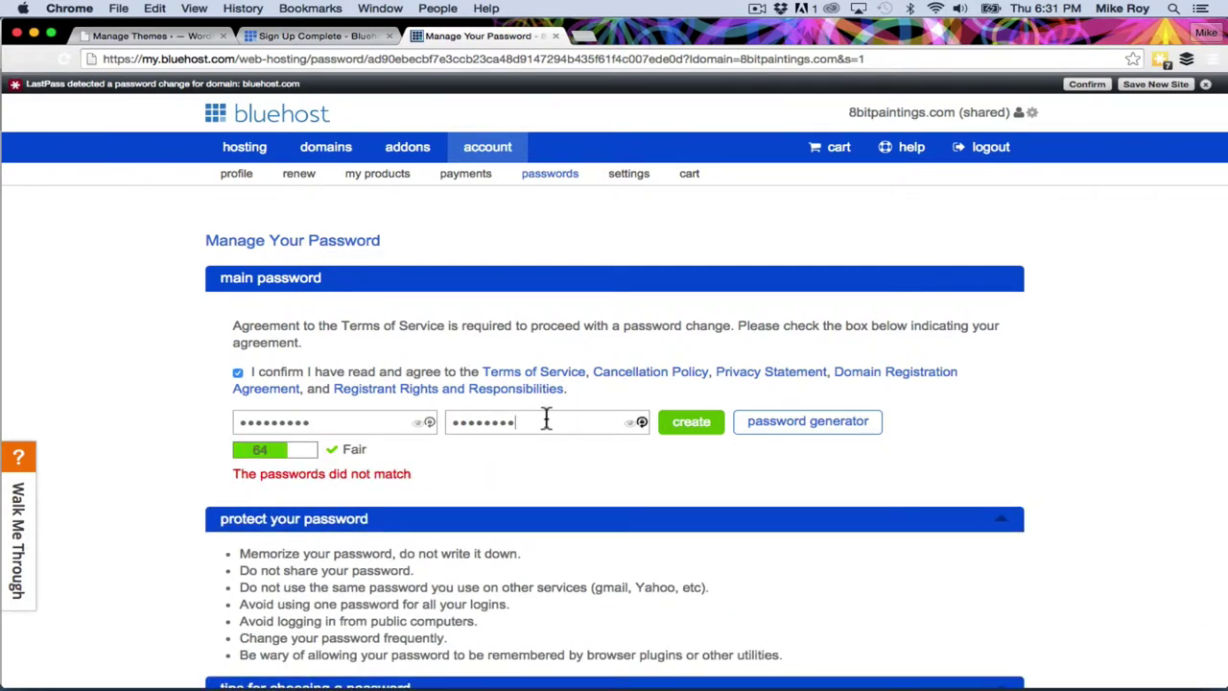
{"action": "double_click", "coordinate": [546, 419]}
{"action": "type", "text": "m!"}
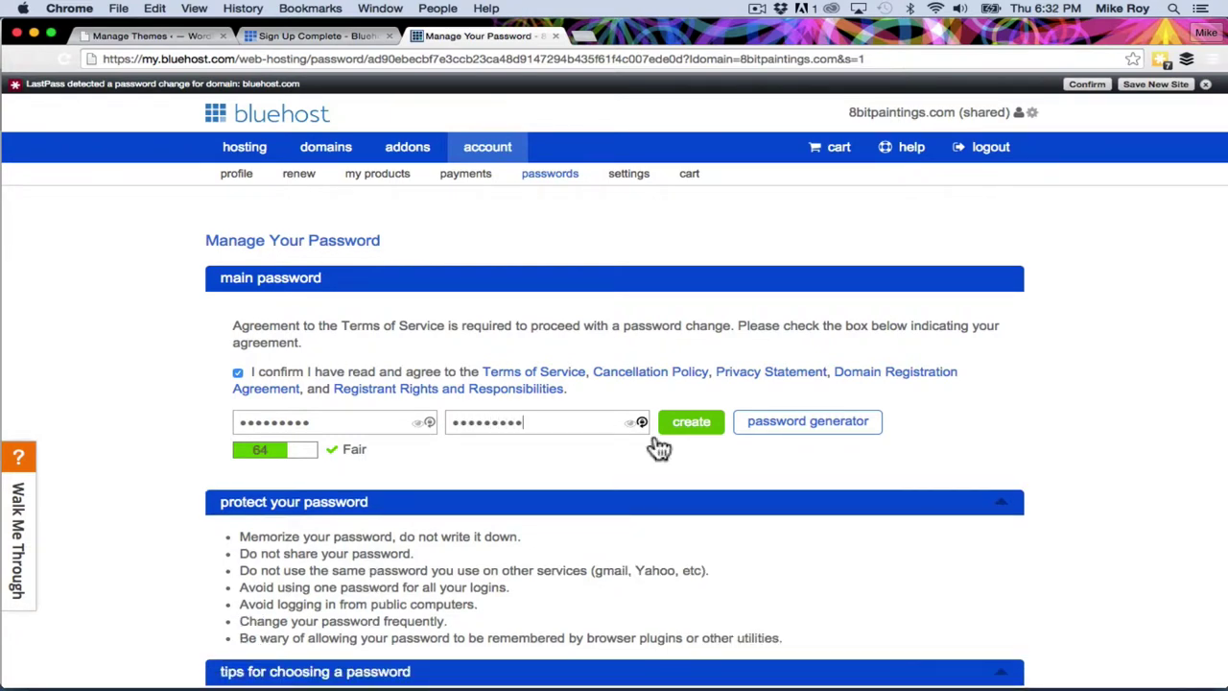
{"action": "left_click", "coordinate": [698, 429]}
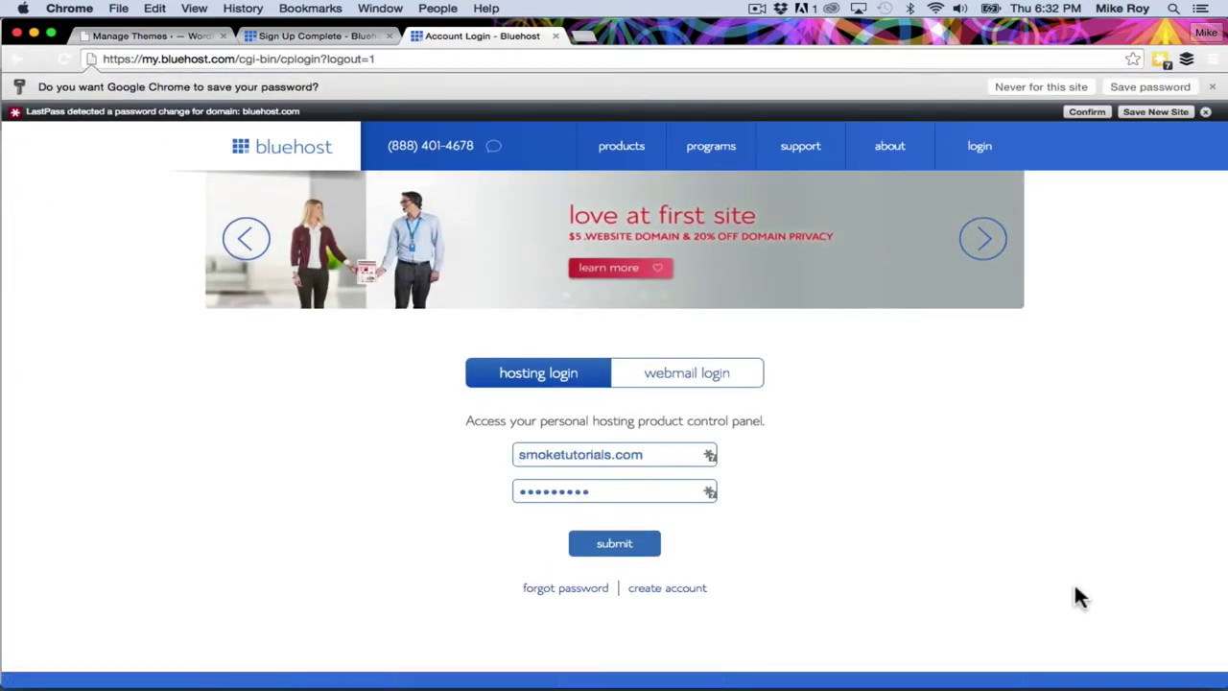
Switch over to Apple Mail.
{"action": "key", "text": "super+Tab"}
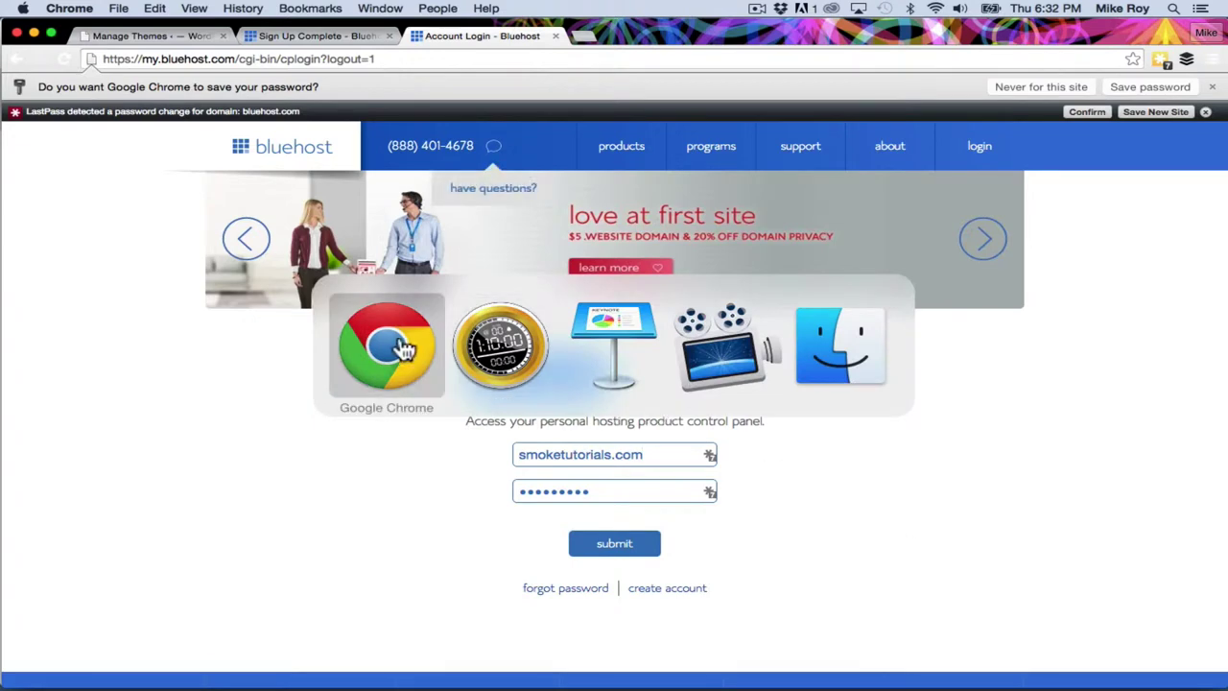
{"action": "mouse_move", "coordinate": [157, 676]}
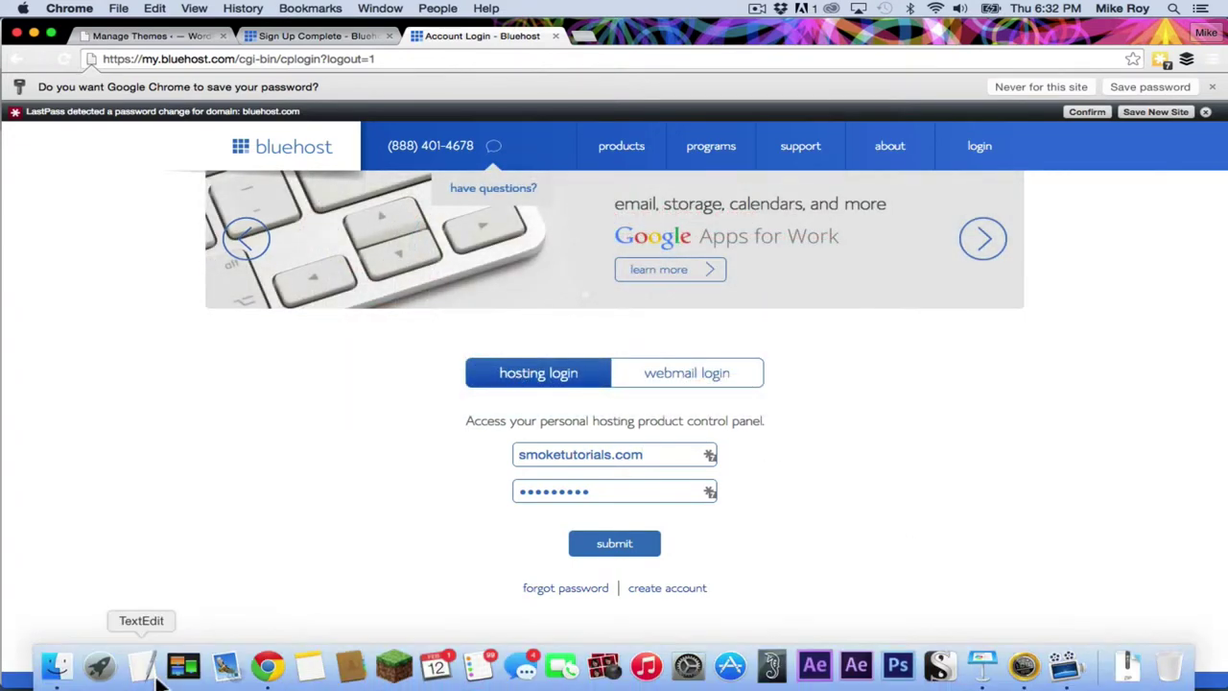
{"action": "left_click", "coordinate": [228, 676]}
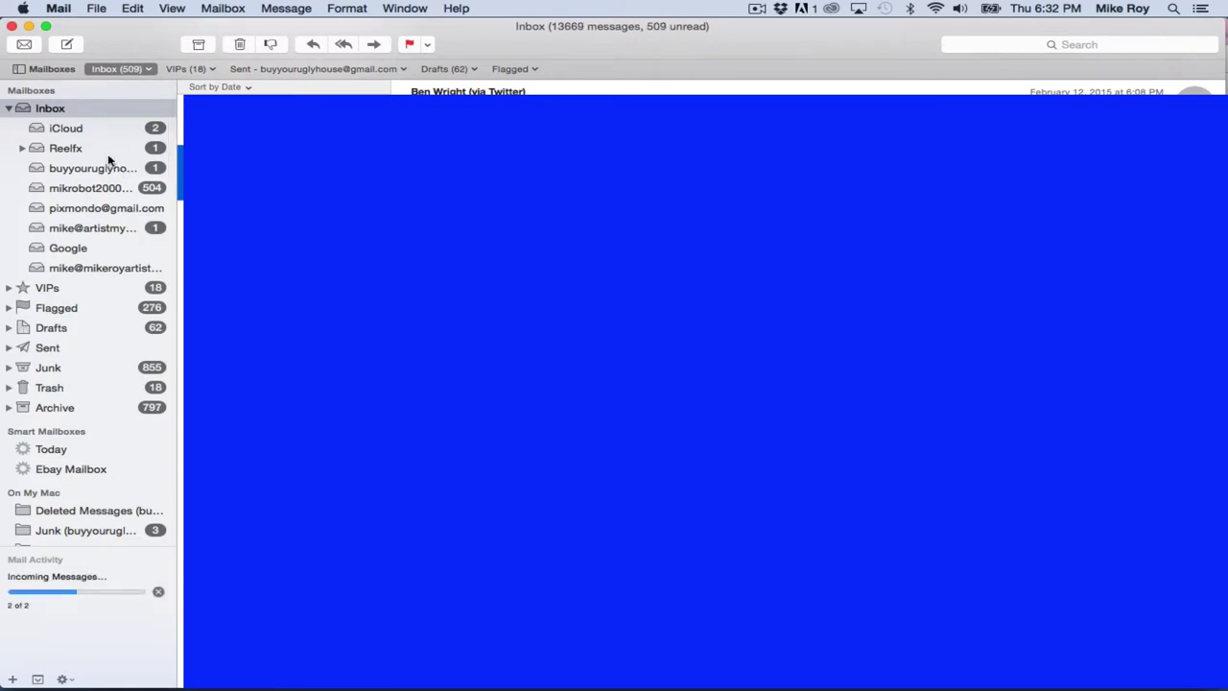
Open the Welcome to Bluehost! email and read through its account and FTP details.
{"action": "left_click", "coordinate": [93, 228]}
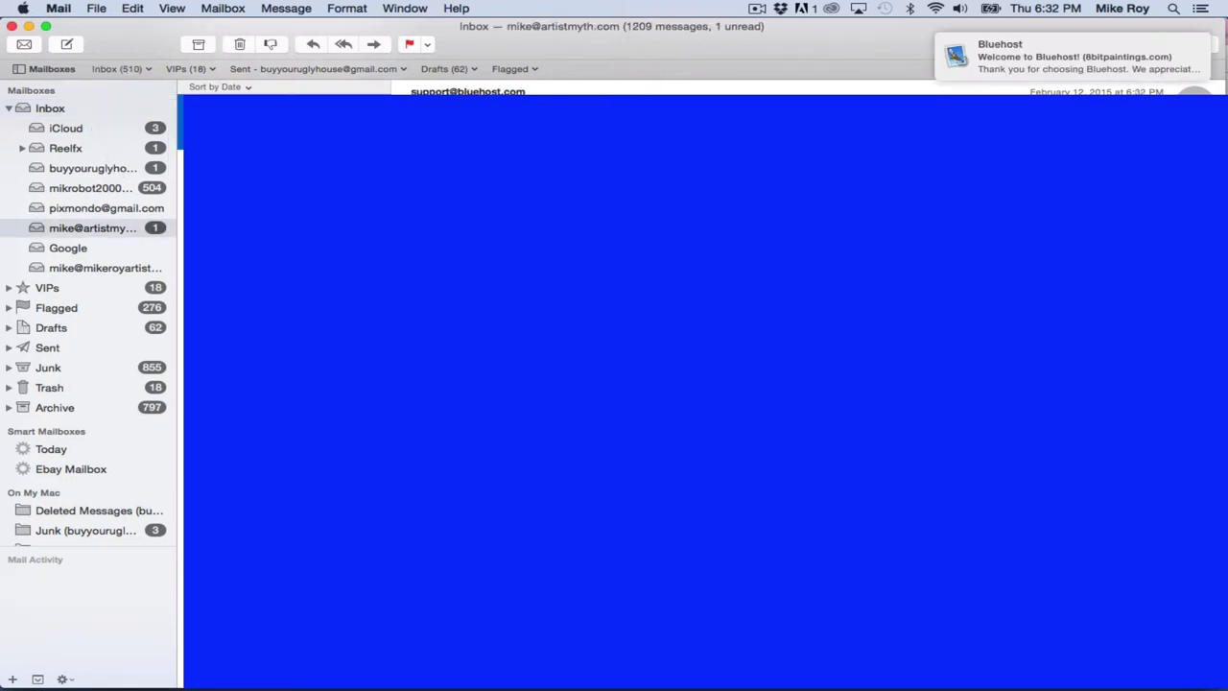
{"action": "left_click", "coordinate": [1037, 48]}
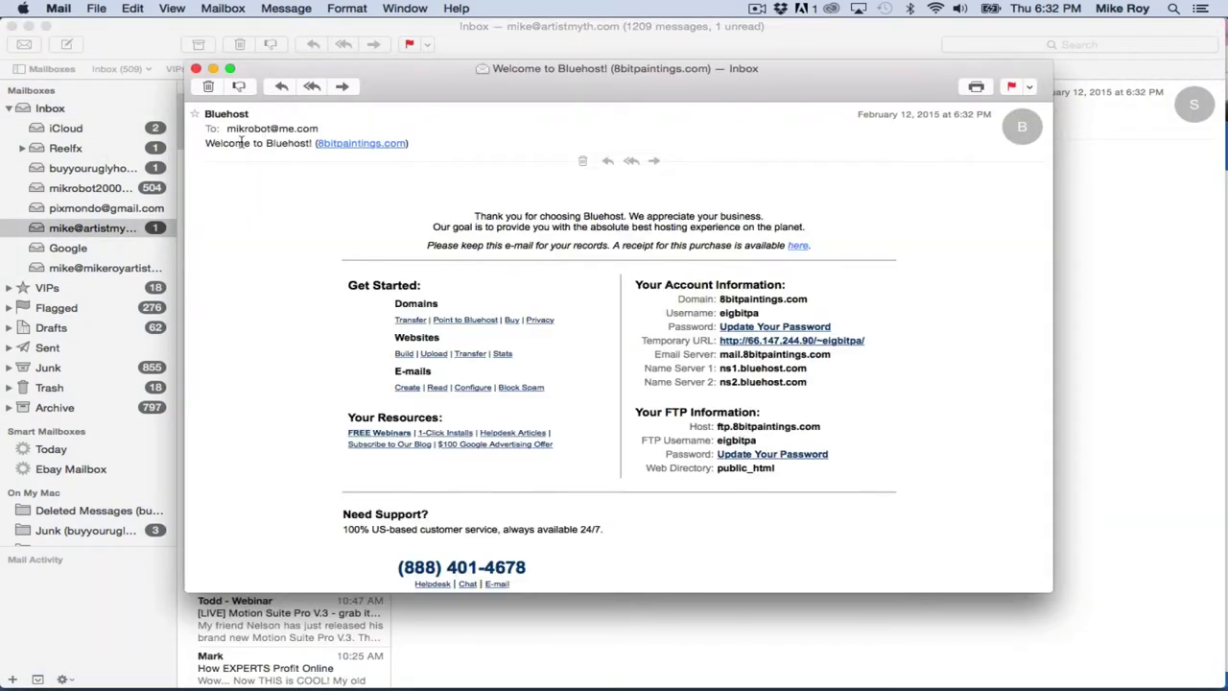
{"action": "scroll", "coordinate": [444, 372], "scroll_direction": "down", "scroll_amount": 2}
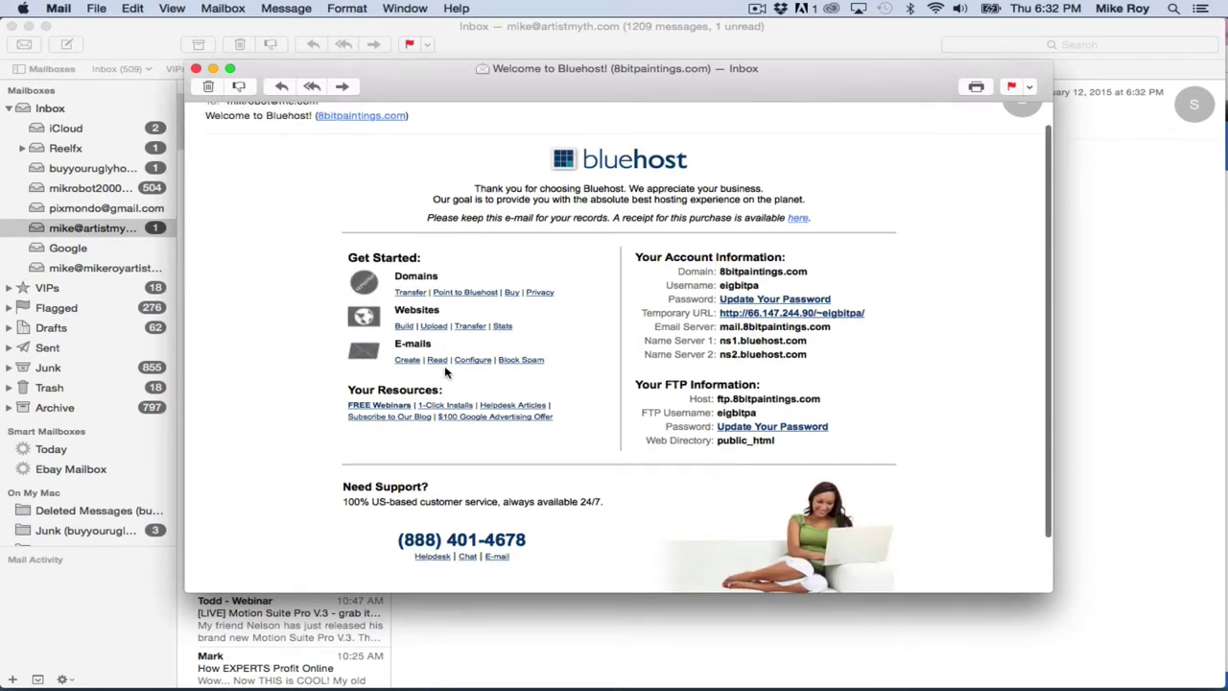
{"action": "scroll", "coordinate": [365, 320], "scroll_direction": "down", "scroll_amount": 3}
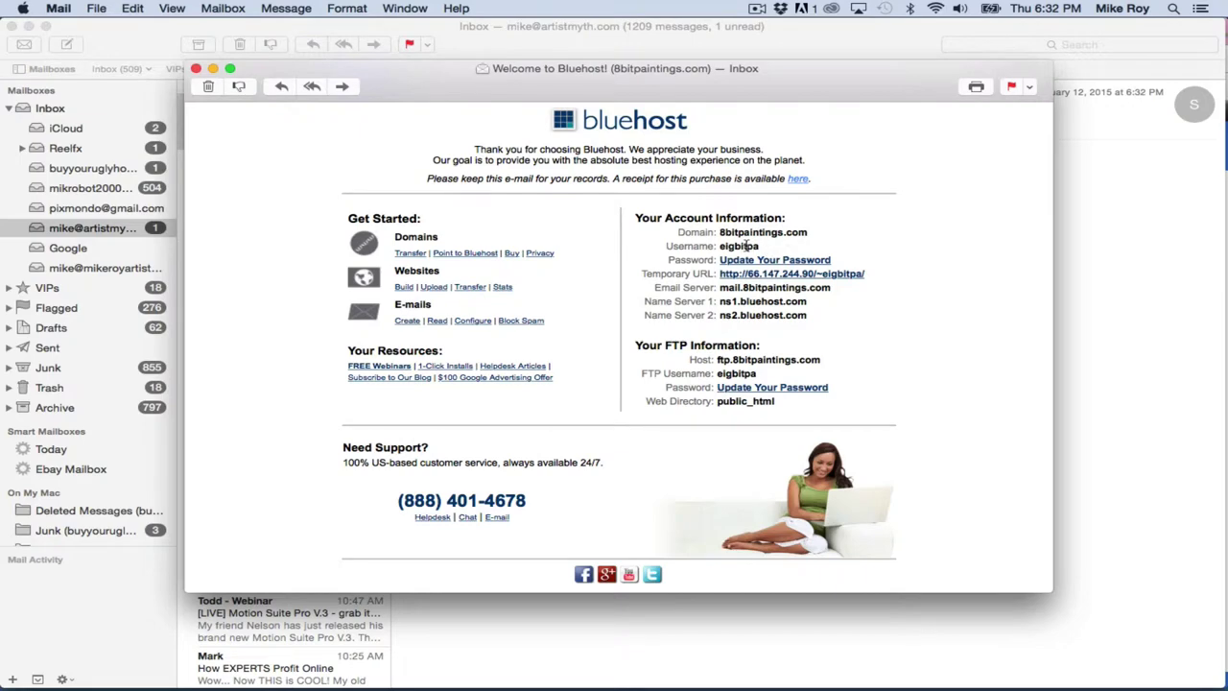
{"action": "scroll", "coordinate": [746, 245], "scroll_direction": "up", "scroll_amount": 1}
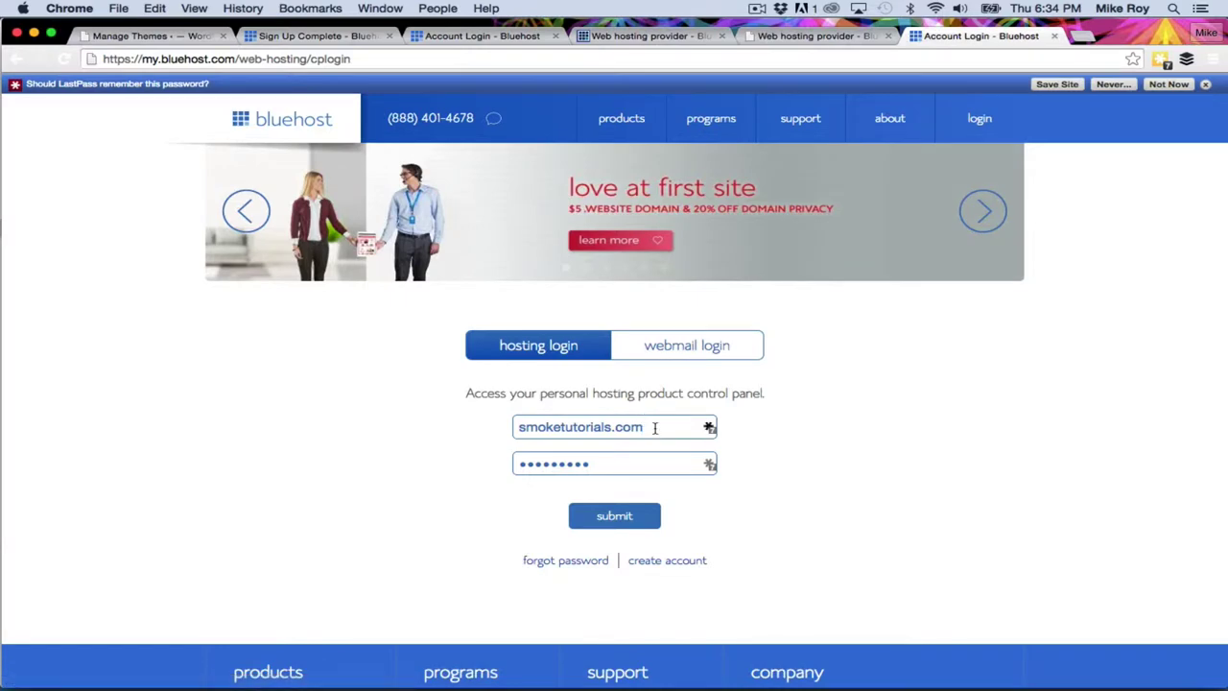
Log into Bluehost hosting with domain 8bitpaintings.com and the account password.
{"action": "triple_click", "coordinate": [654, 427]}
{"action": "type", "text": "8bit"}
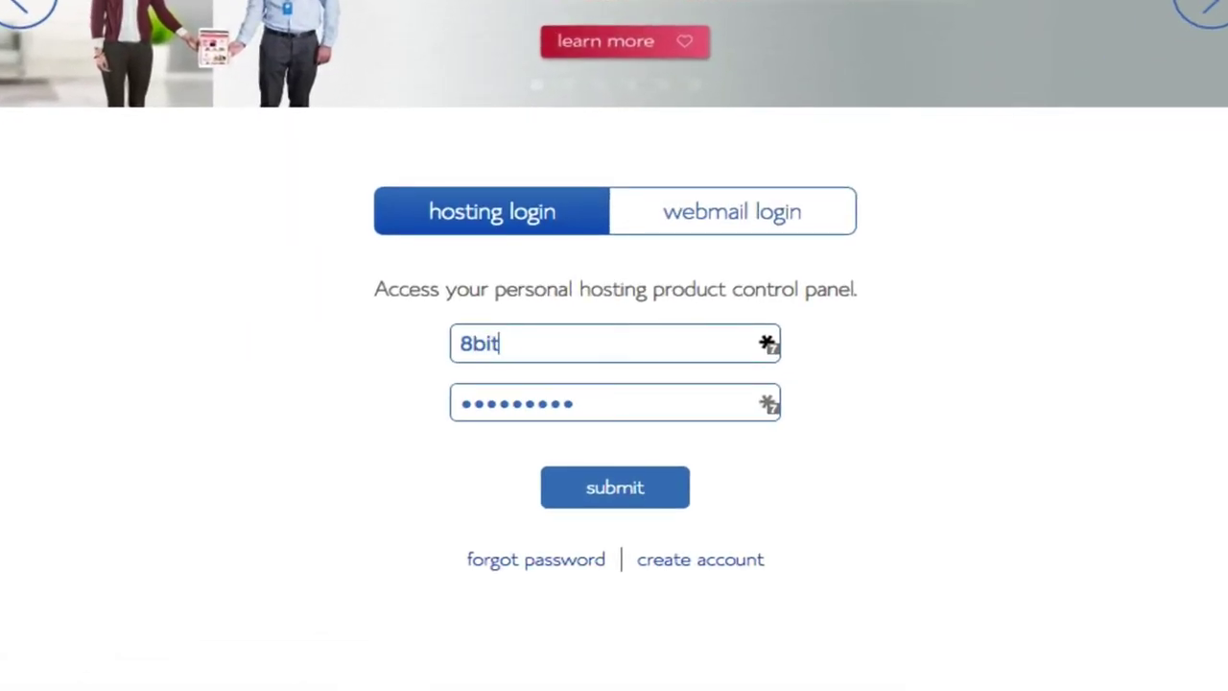
{"action": "type", "text": "paintings.com"}
{"action": "key", "text": "Tab"}
{"action": "type", "text": "p"}
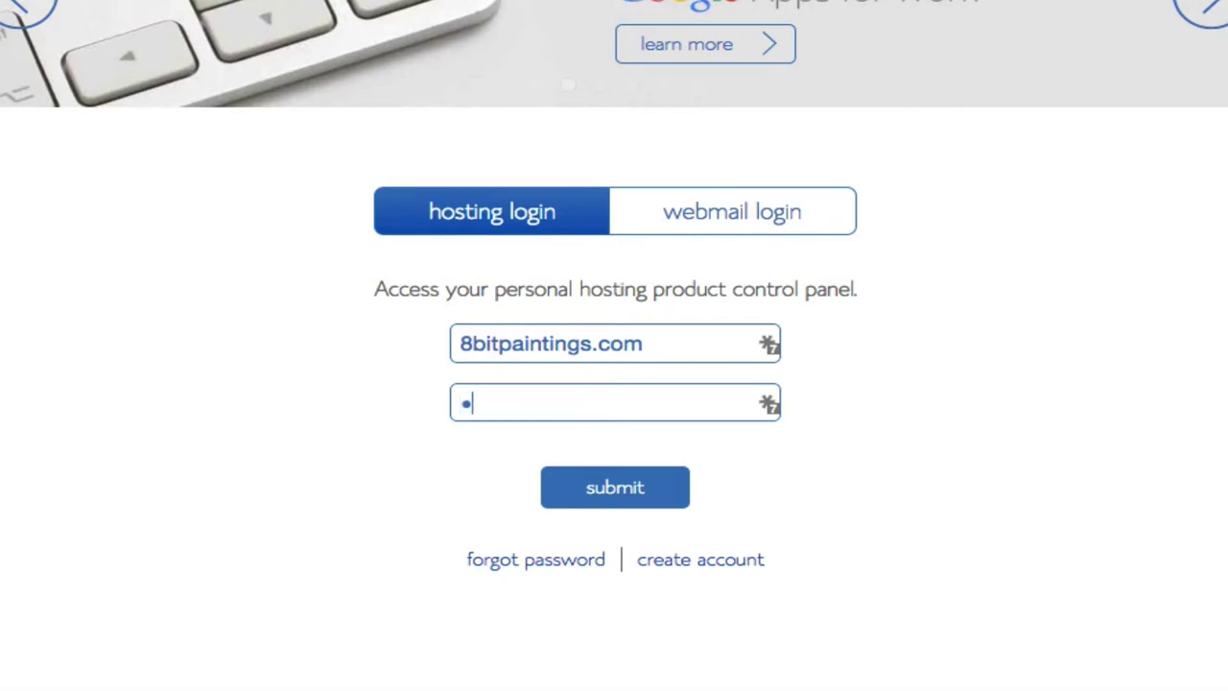
{"action": "type", "text": "asswor"}
{"action": "left_click", "coordinate": [609, 499]}
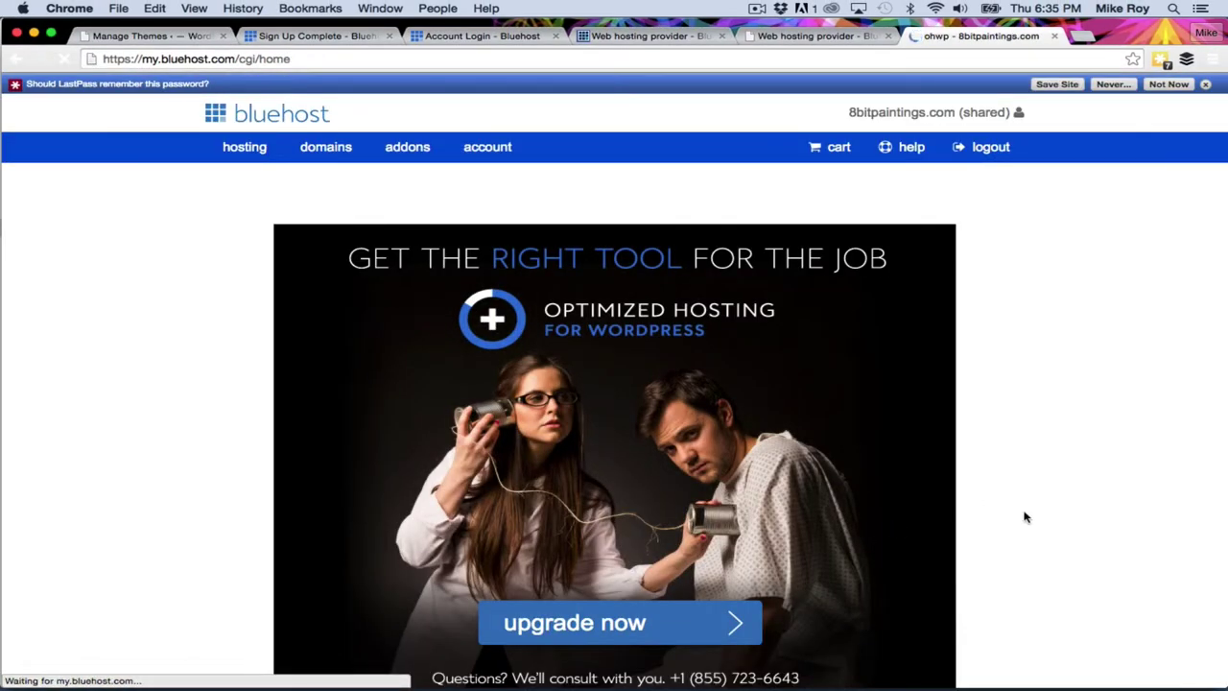
Dismiss the password prompts and tools announcement, then open Install WordPress from hosting.
{"action": "scroll", "coordinate": [1025, 517], "scroll_direction": "down", "scroll_amount": 5}
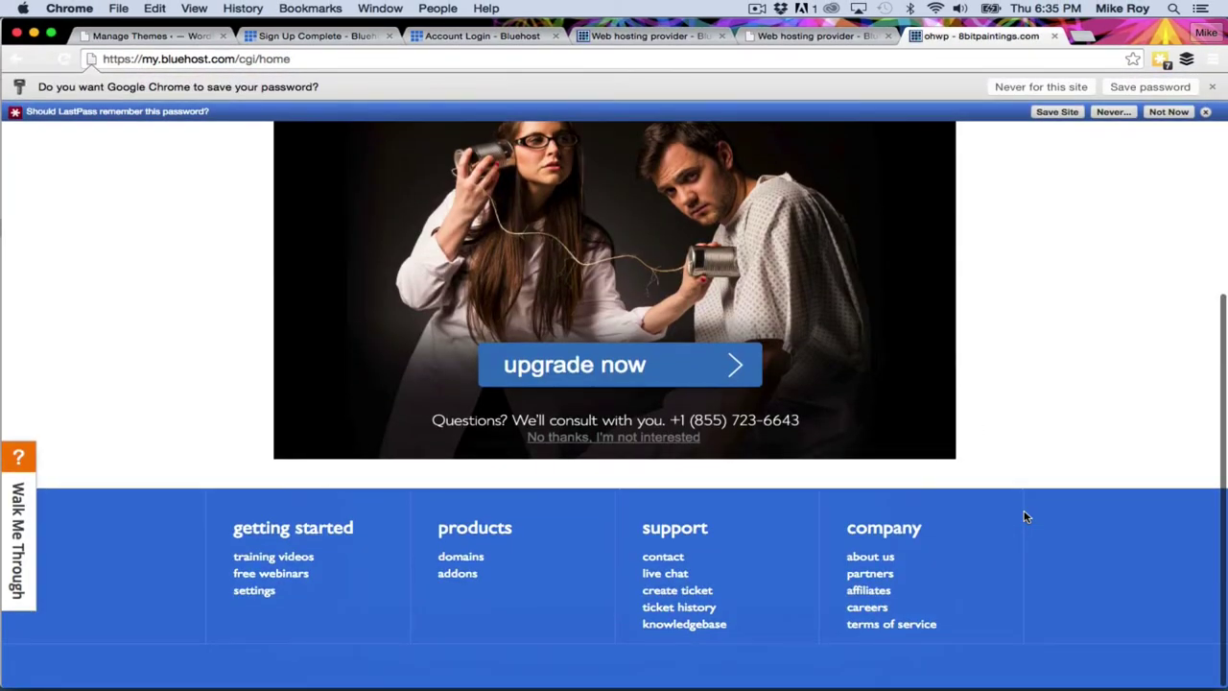
{"action": "scroll", "coordinate": [1025, 515], "scroll_direction": "up", "scroll_amount": 10}
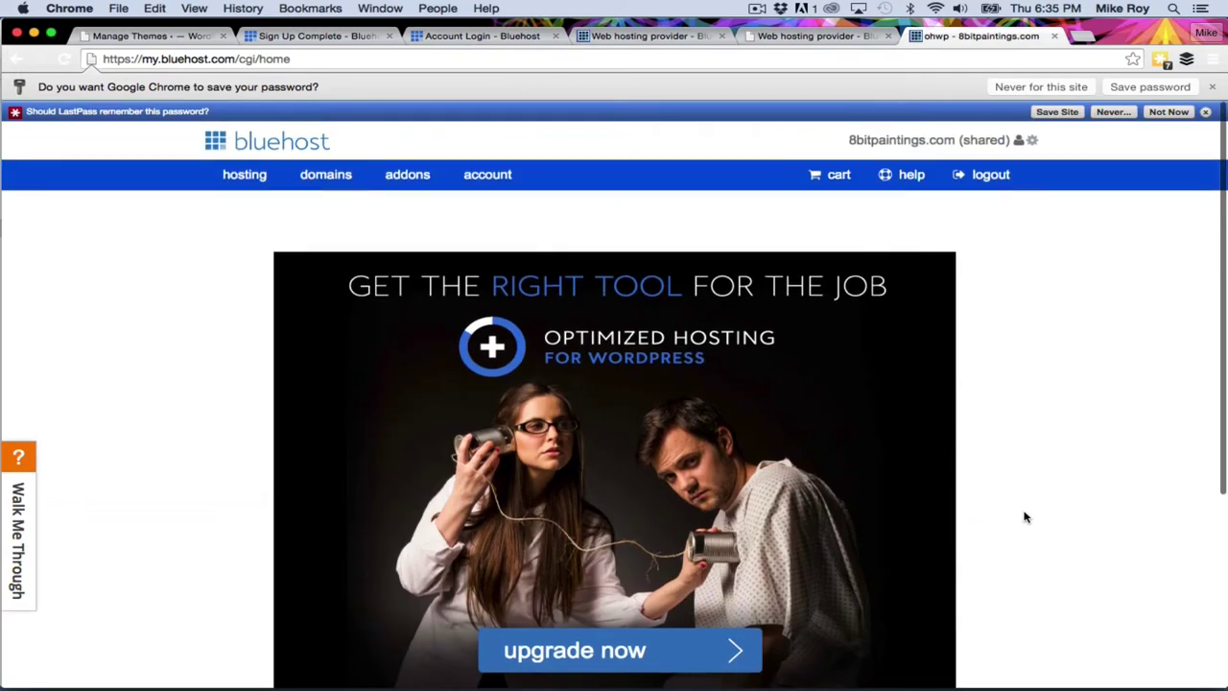
{"action": "left_click", "coordinate": [1207, 112]}
{"action": "left_click", "coordinate": [1213, 86]}
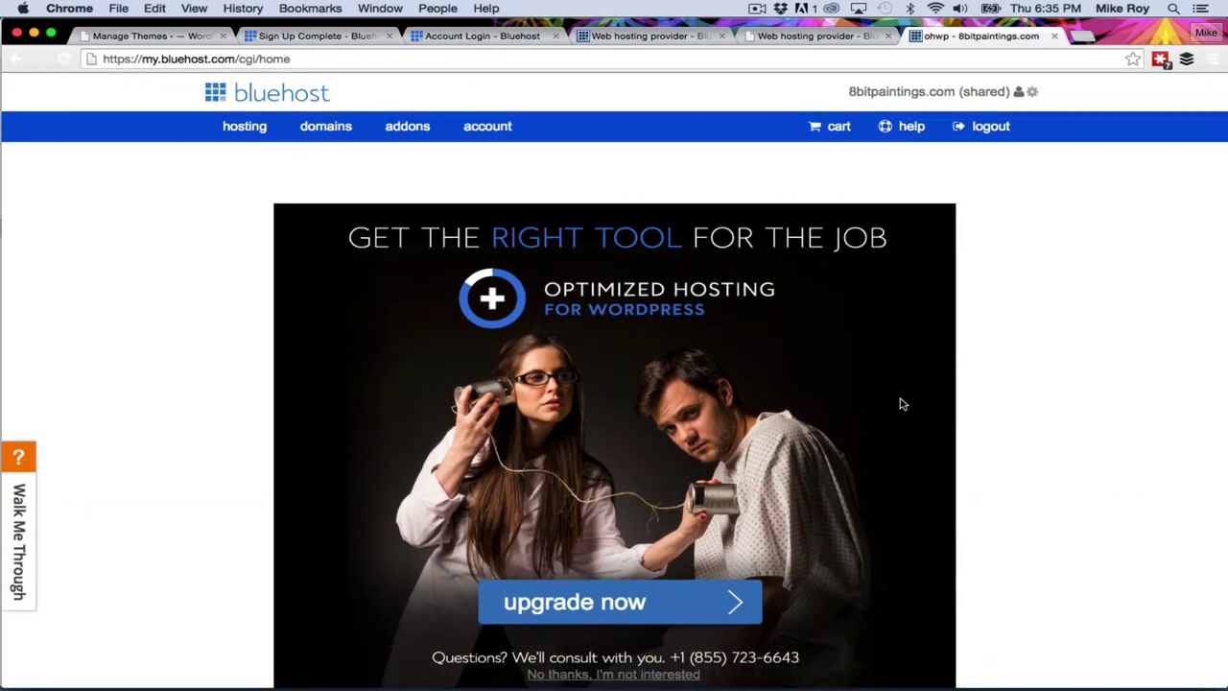
{"action": "left_click", "coordinate": [246, 127]}
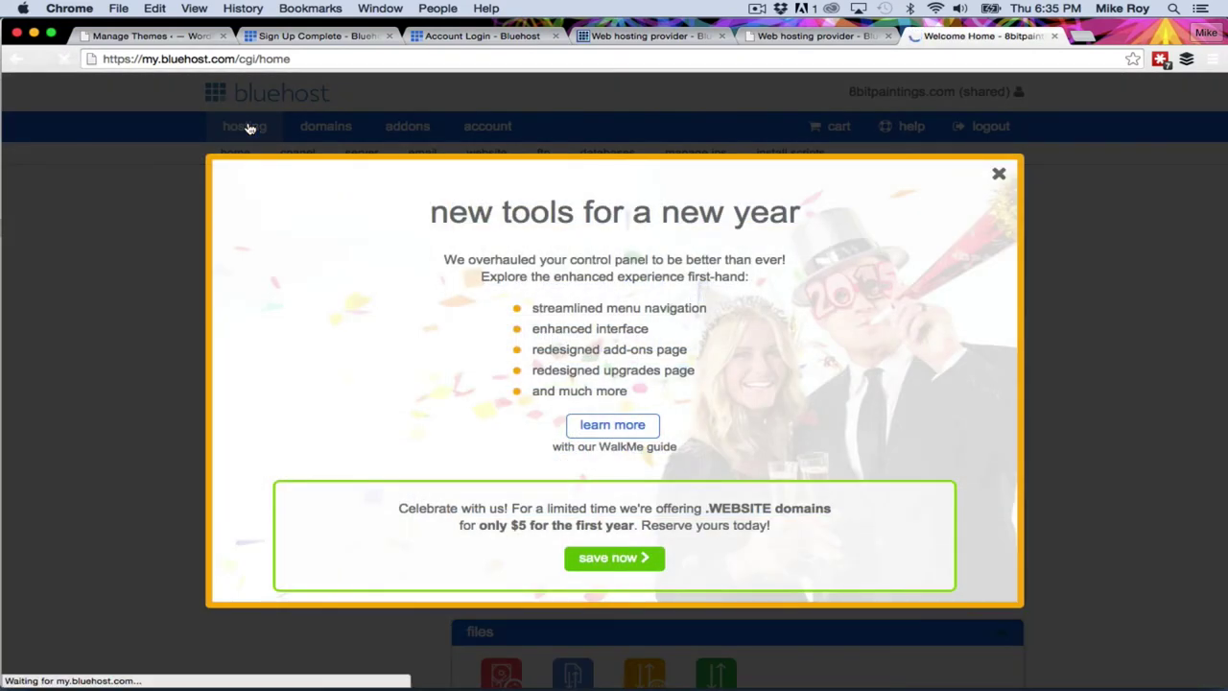
{"action": "left_click", "coordinate": [1002, 175]}
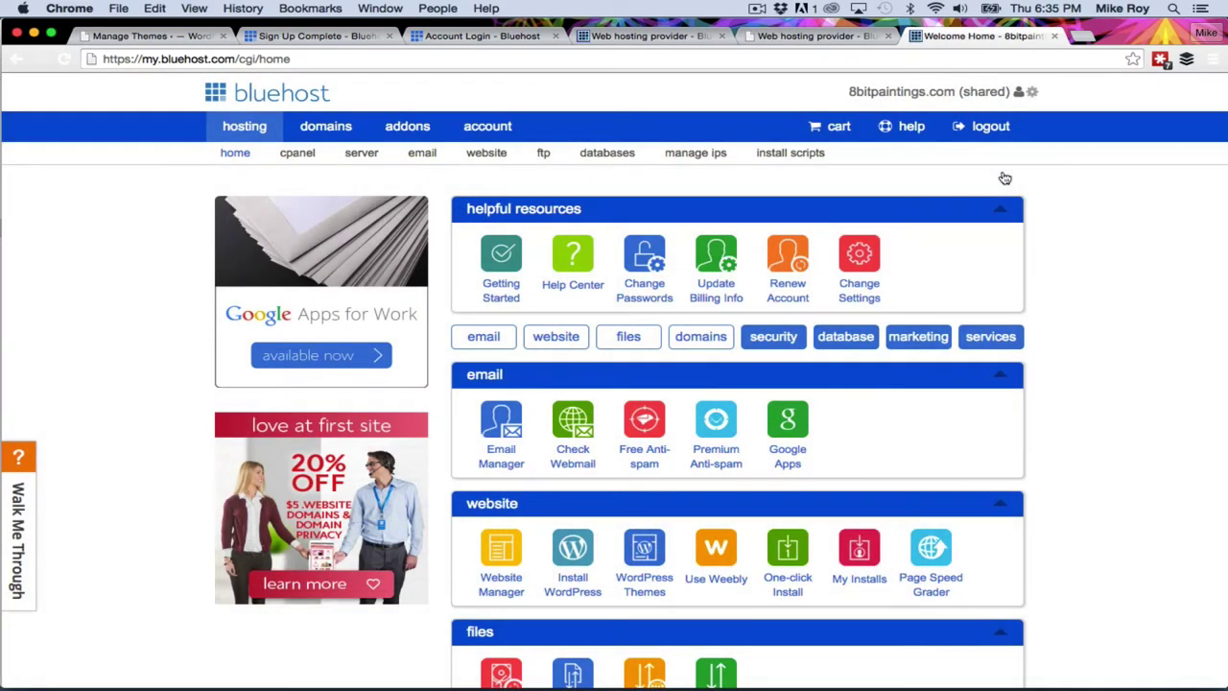
{"action": "scroll", "coordinate": [570, 336], "scroll_direction": "down", "scroll_amount": 2}
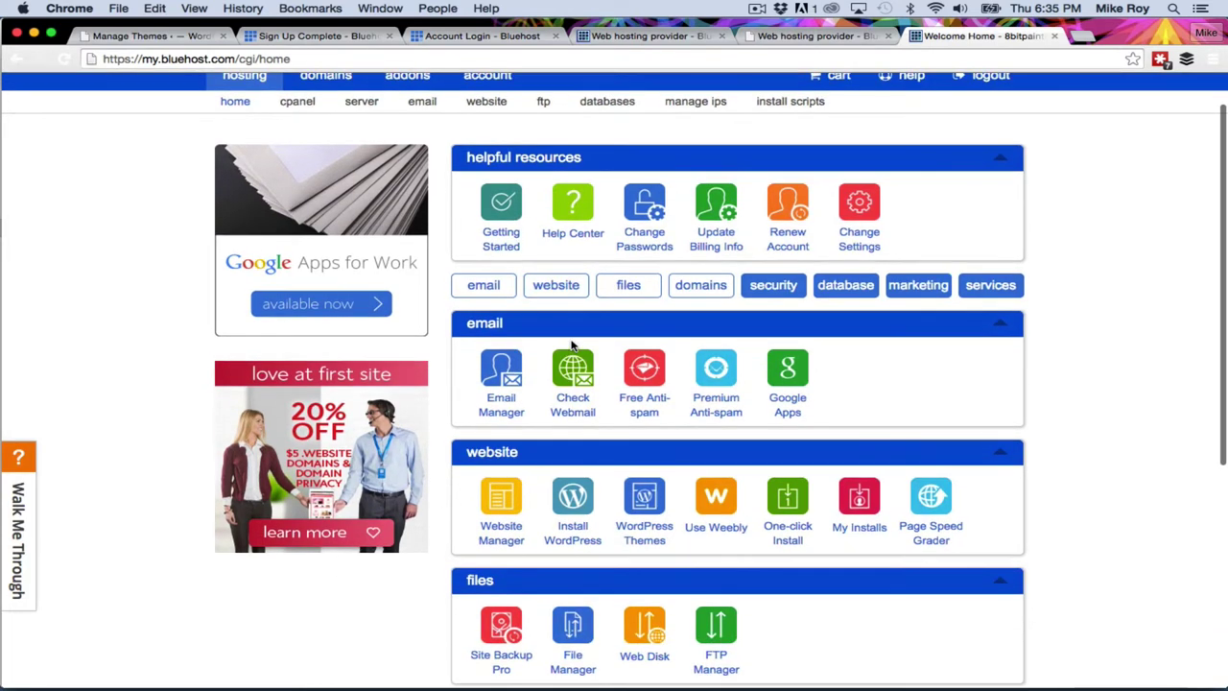
{"action": "scroll", "coordinate": [572, 343], "scroll_direction": "down", "scroll_amount": 3}
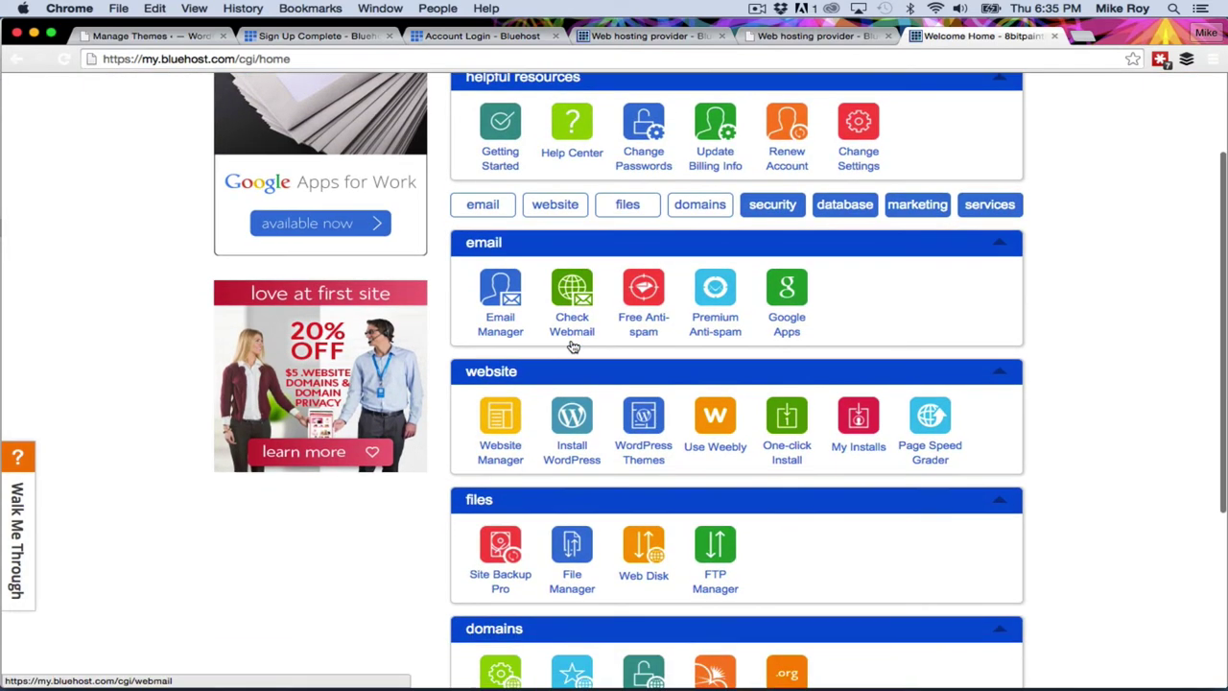
{"action": "left_click", "coordinate": [579, 420]}
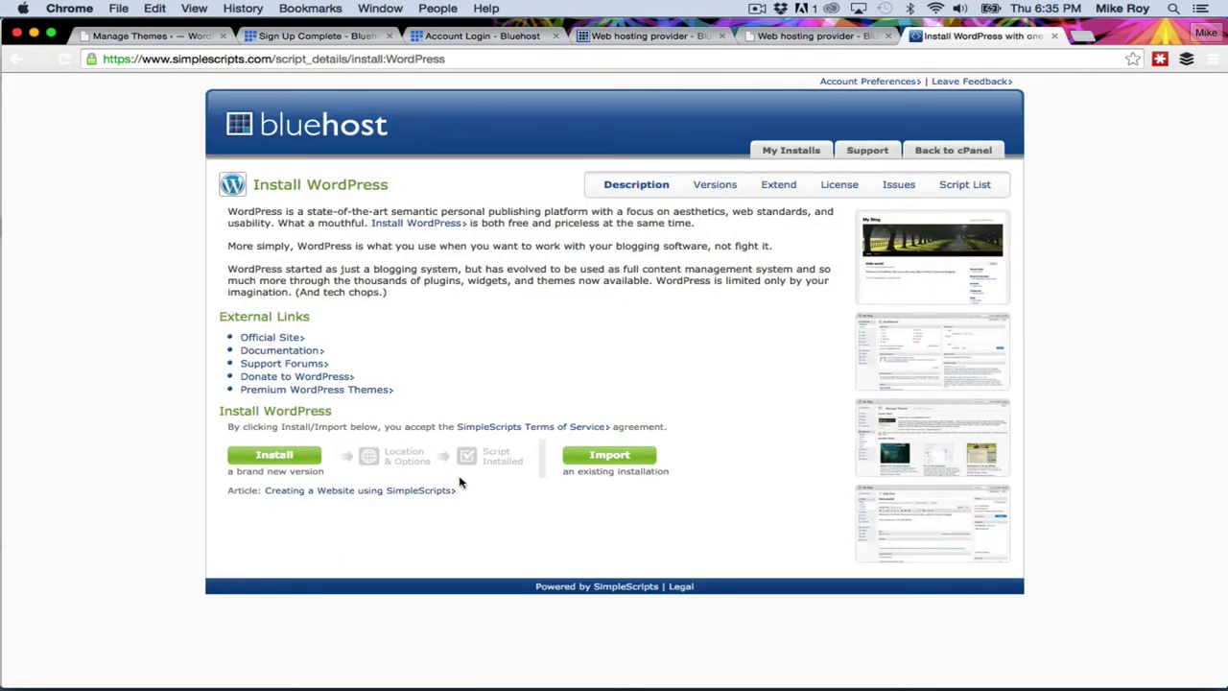
{"action": "left_click", "coordinate": [284, 458]}
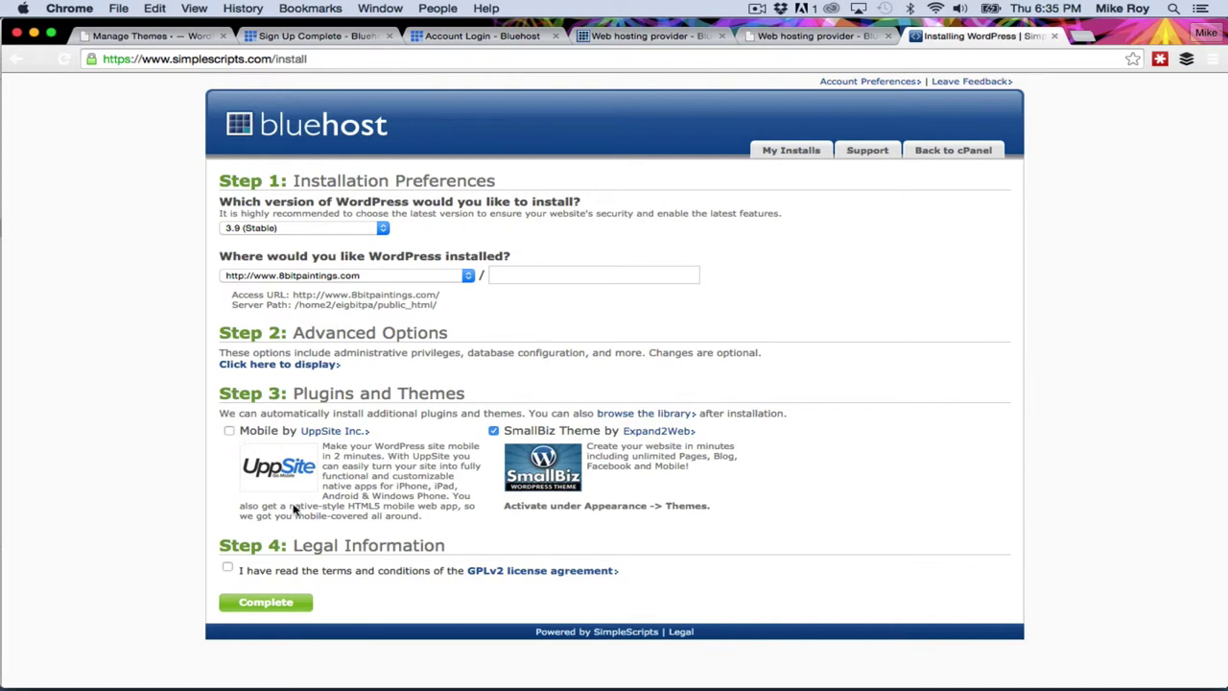
{"action": "left_click", "coordinate": [250, 608]}
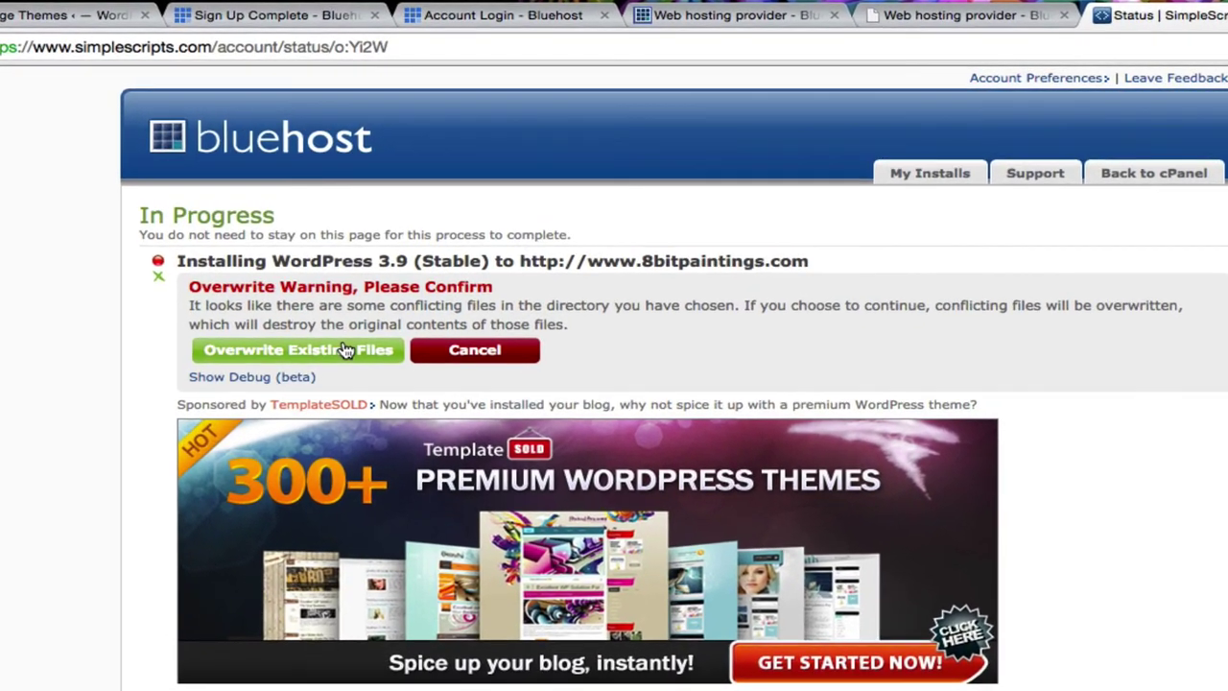
{"action": "left_click", "coordinate": [345, 350]}
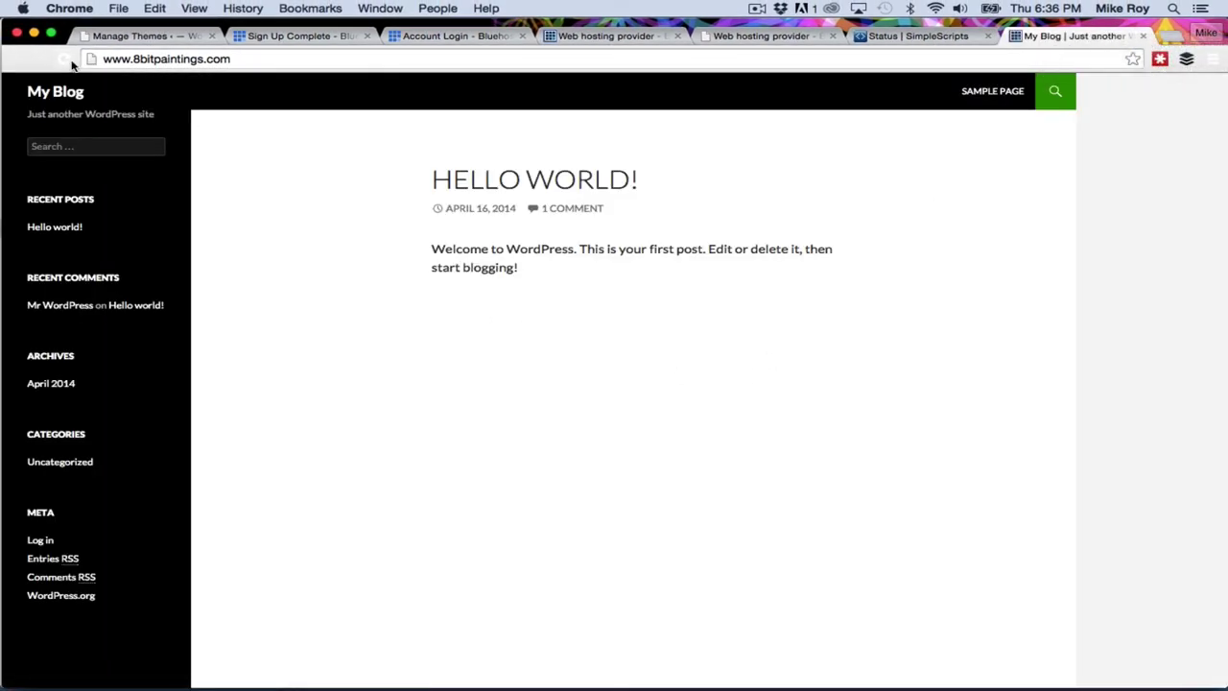
Switch to the Timer app over the live 'My Blog' WordPress page.
{"action": "key", "text": "super+Tab"}
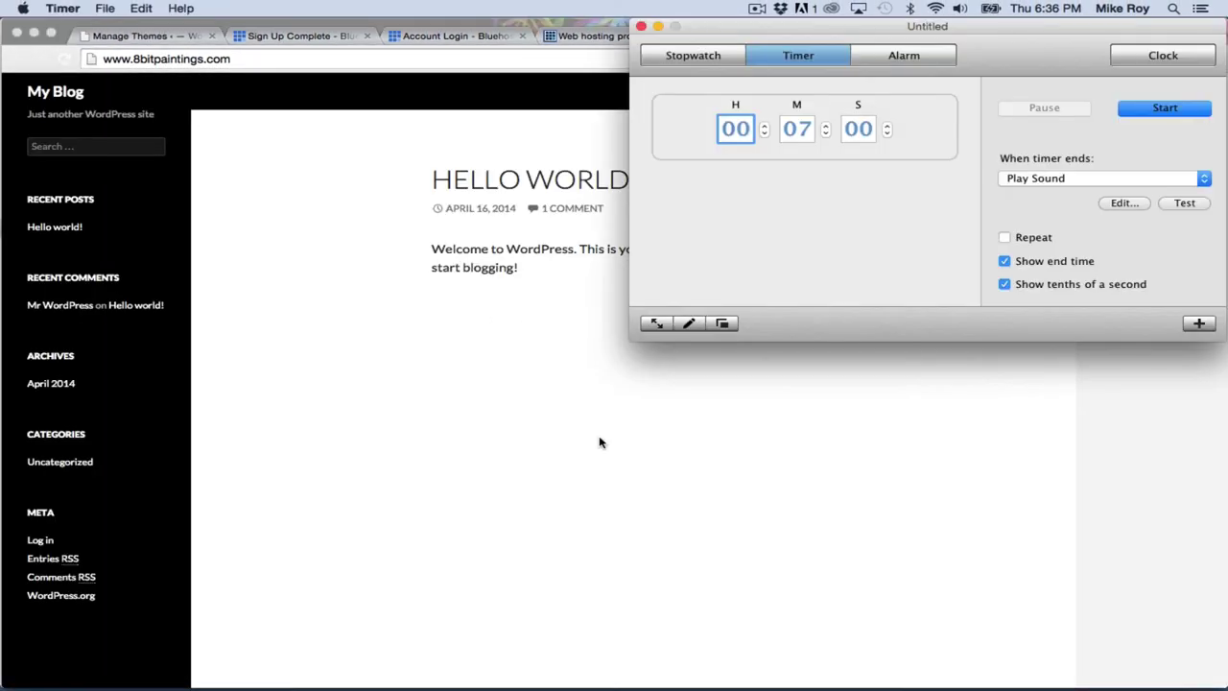